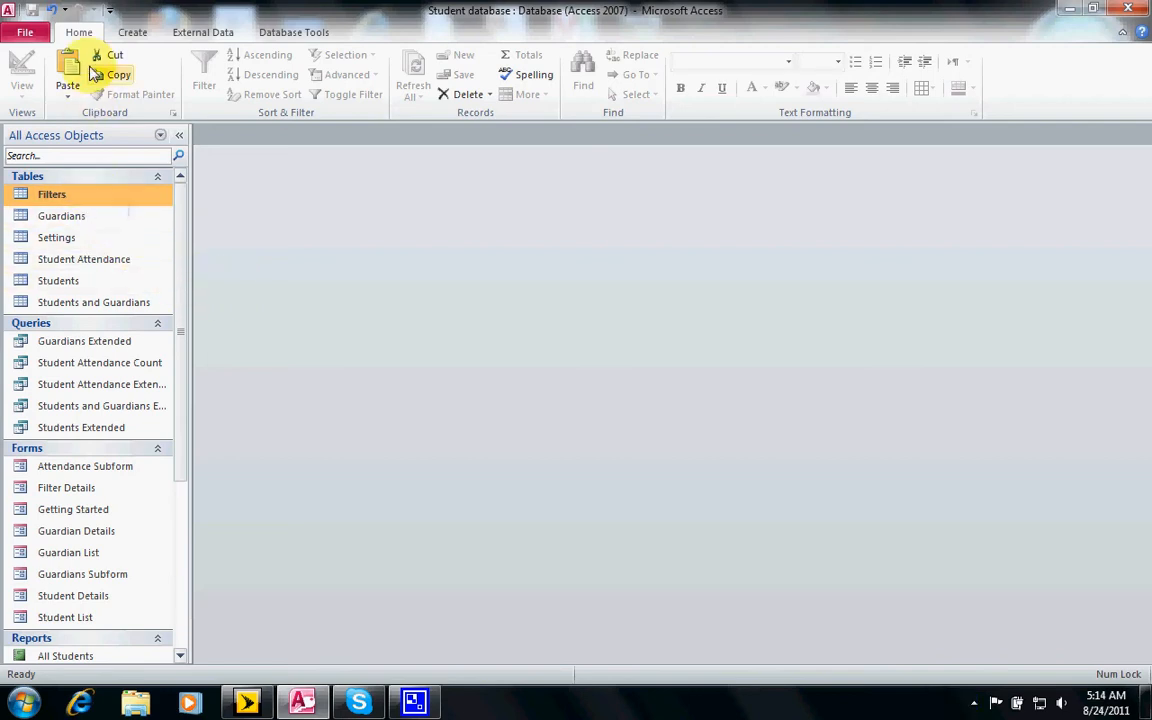
Step: Create a new table in Design view with an AutoNumber field named RecNumber and make it the primary key
click(124, 36)
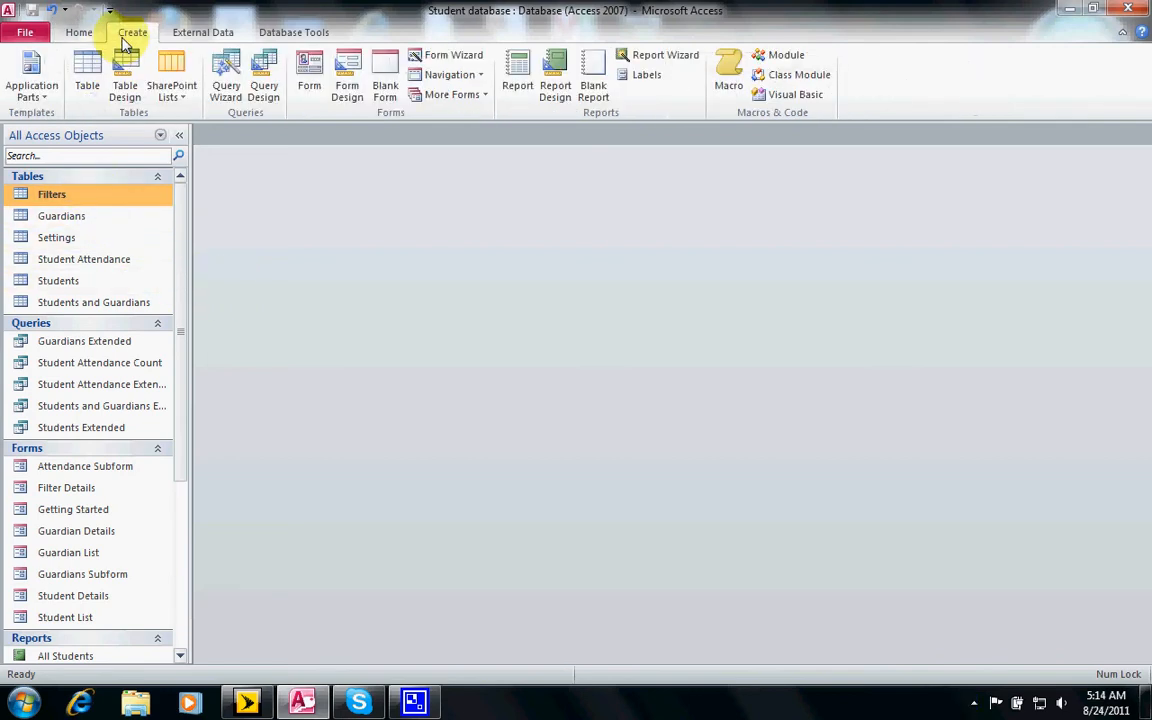
click(124, 85)
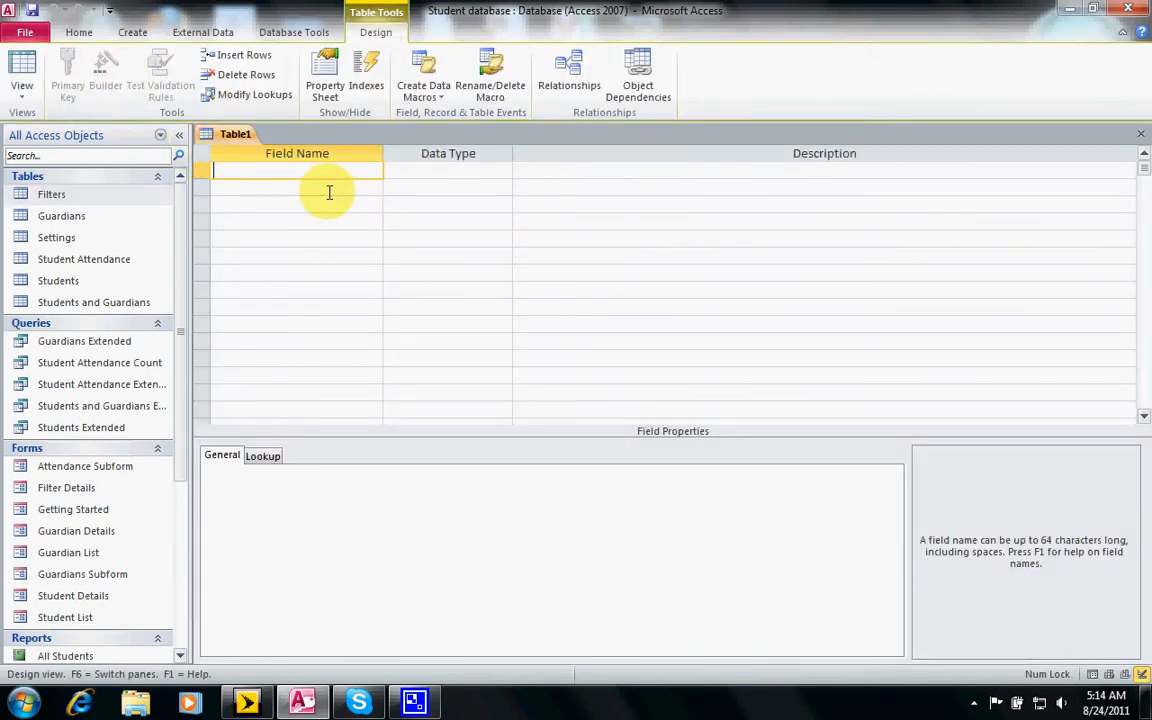
text(RecNumber)
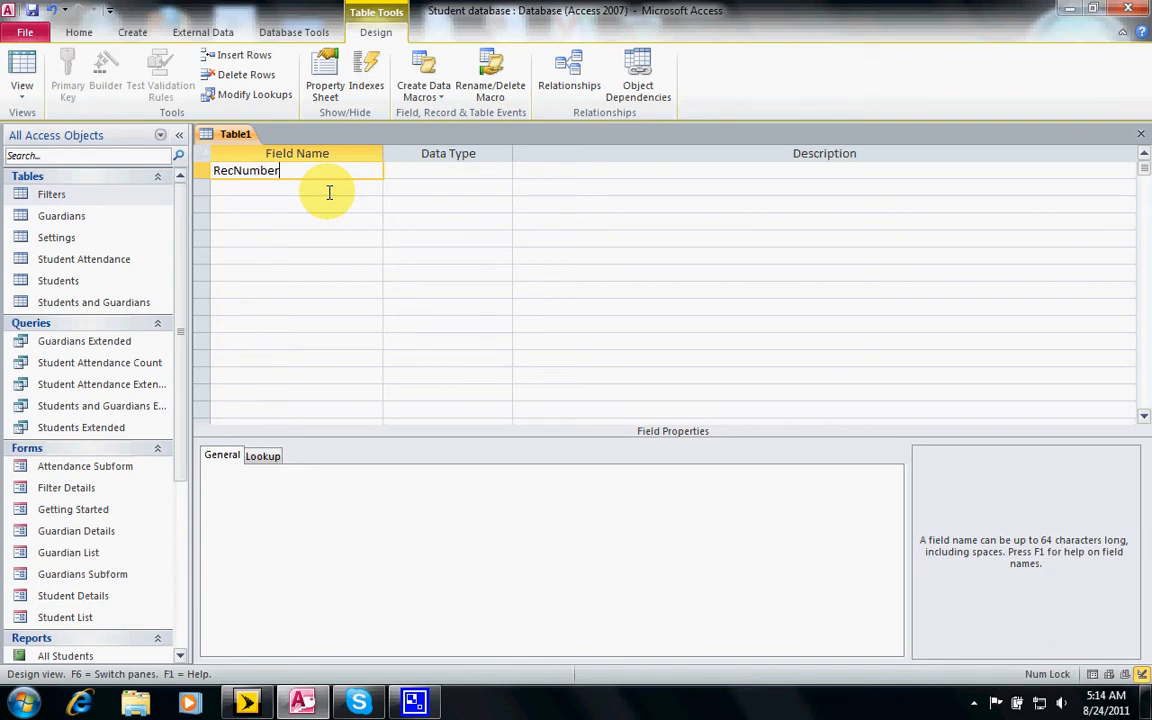
click(428, 170)
click(503, 172)
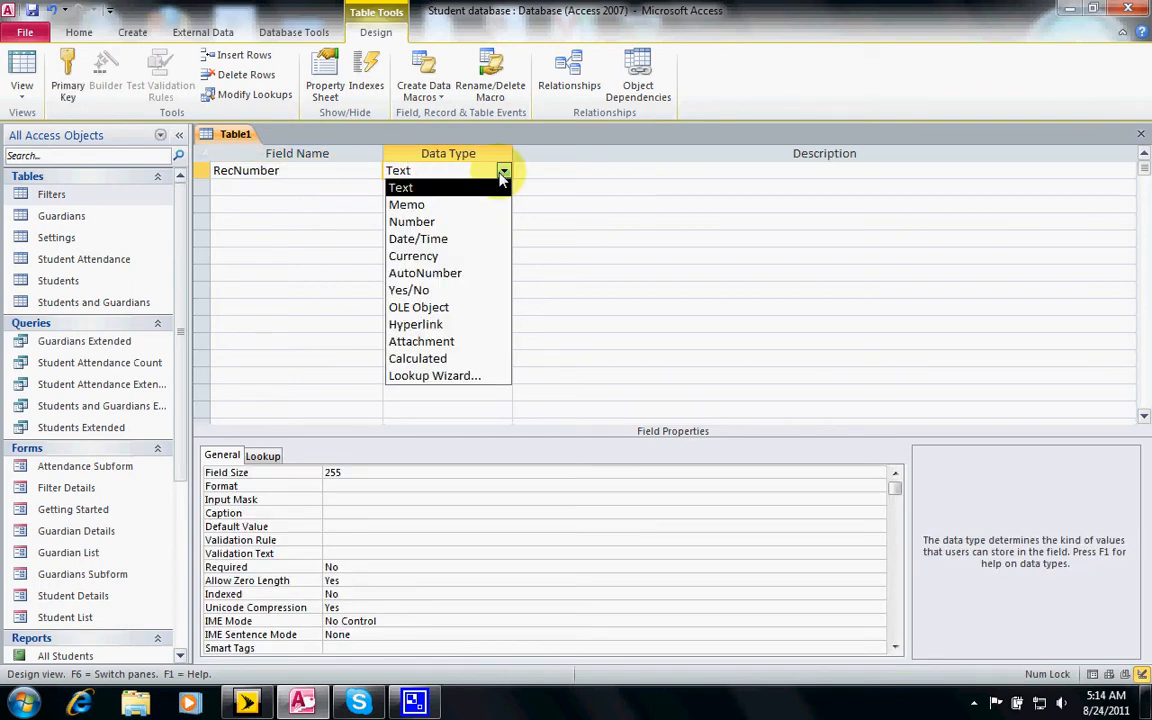
click(430, 272)
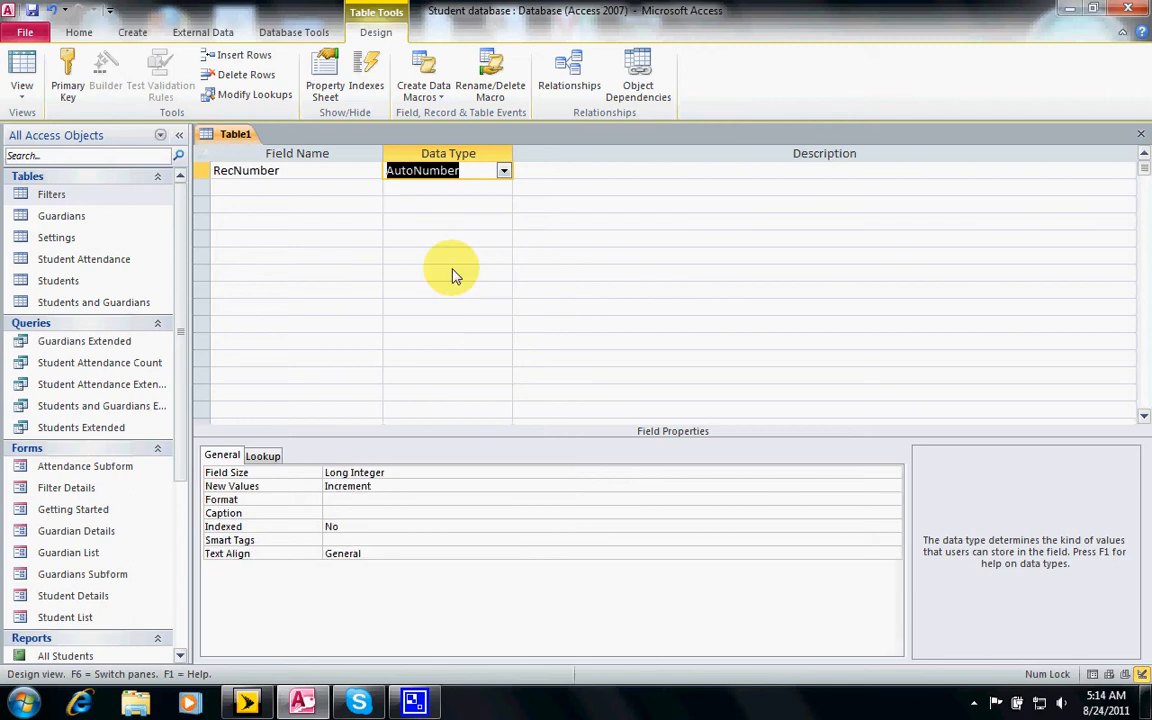
click(70, 80)
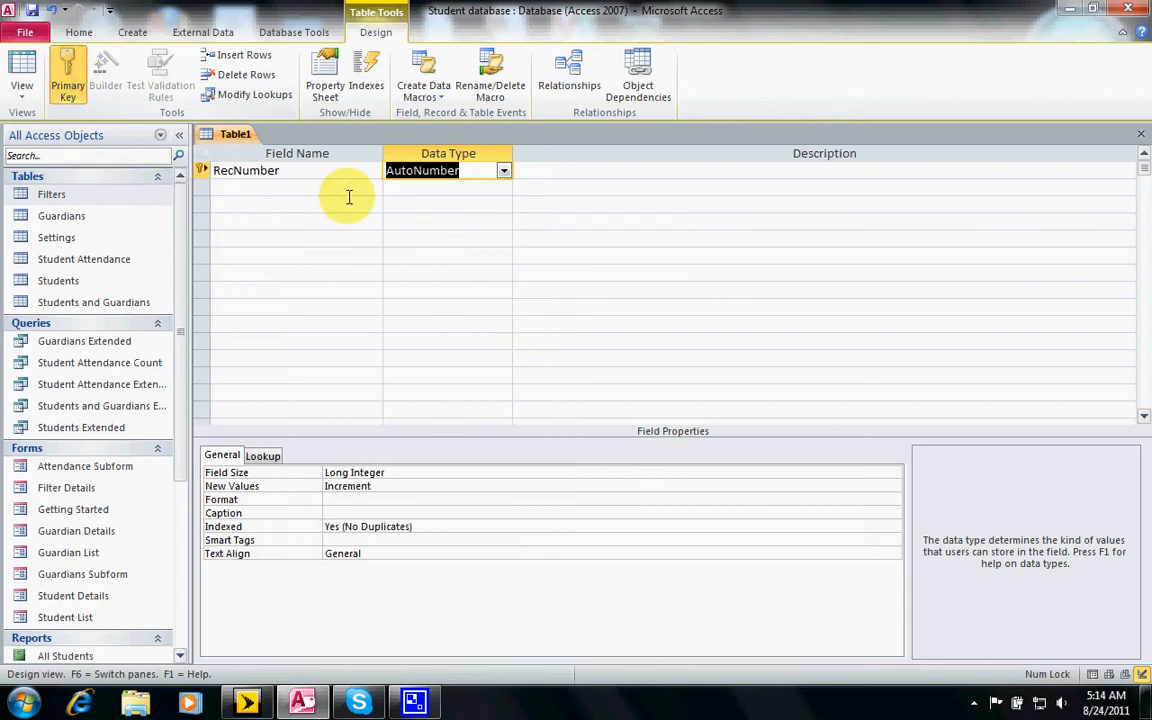
Step: Add a second field named StudentID with the Number data type
click(367, 190)
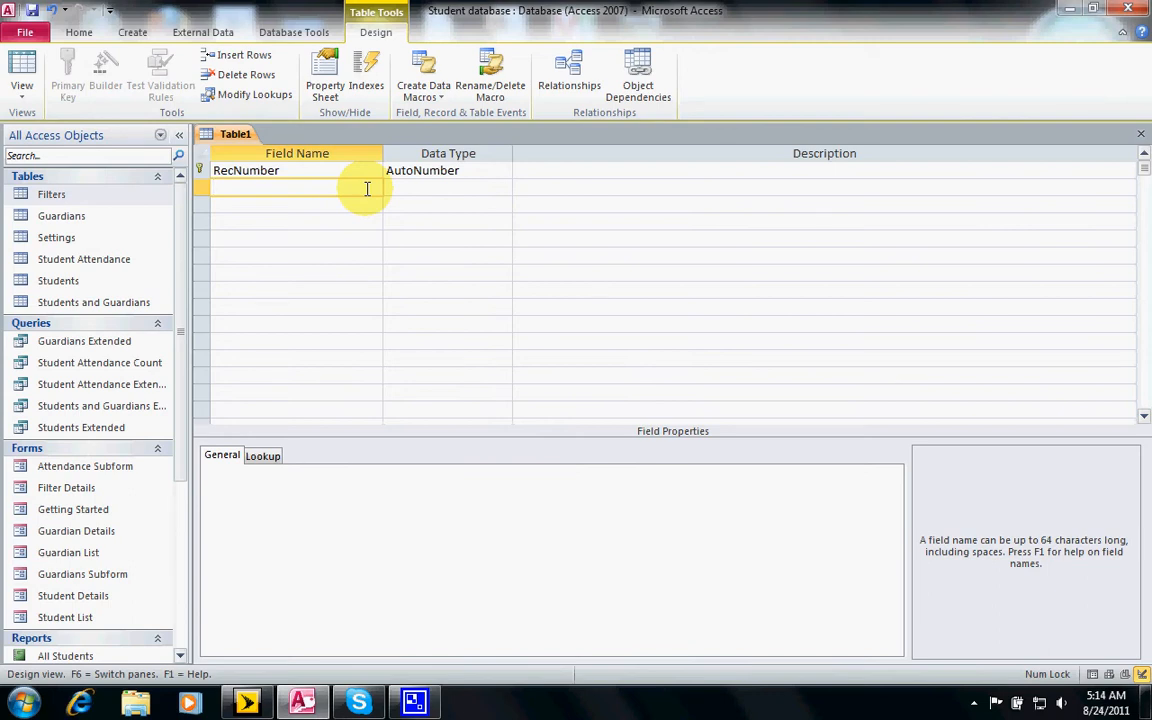
text(D)
key(BackSpace)
text(StudentID)
key(Tab)
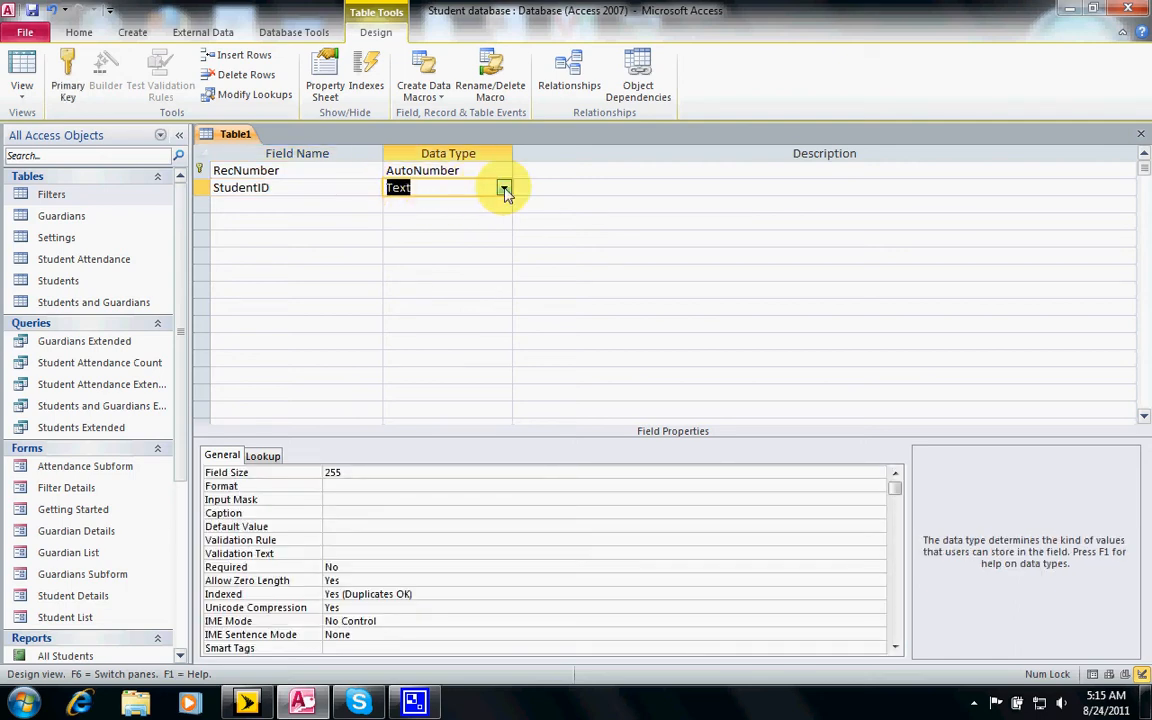
click(504, 189)
click(478, 239)
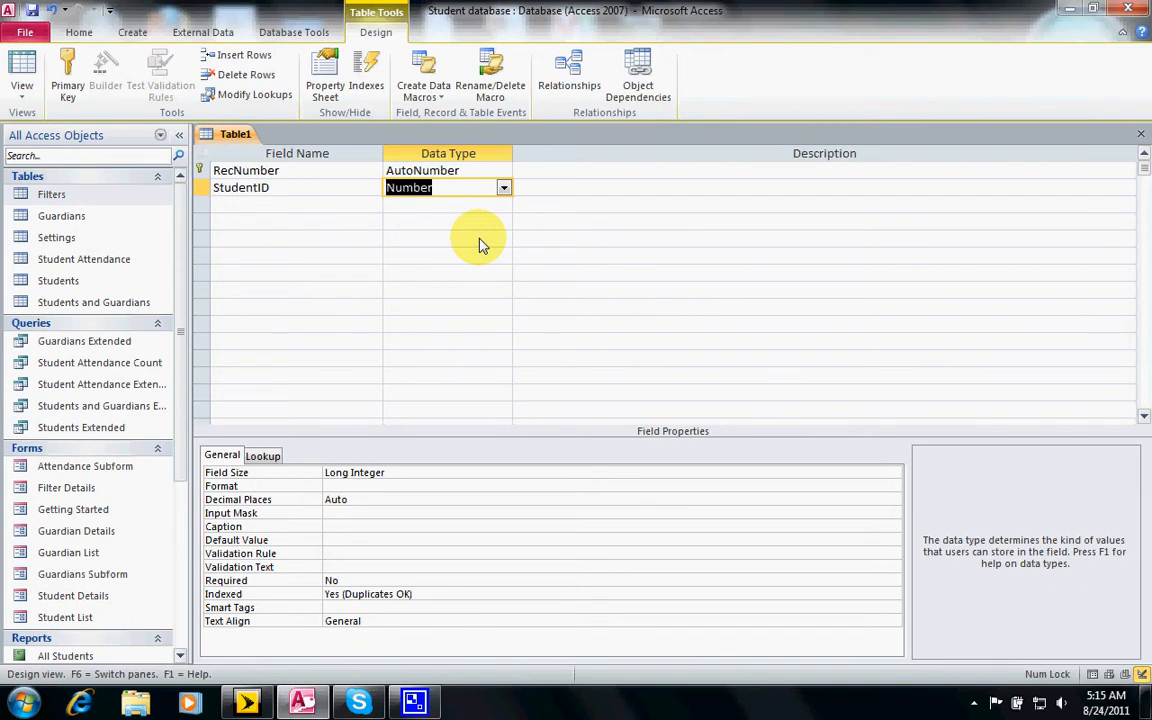
Step: Add a QuizNumber field below StudentID and give it the Number data type
click(375, 206)
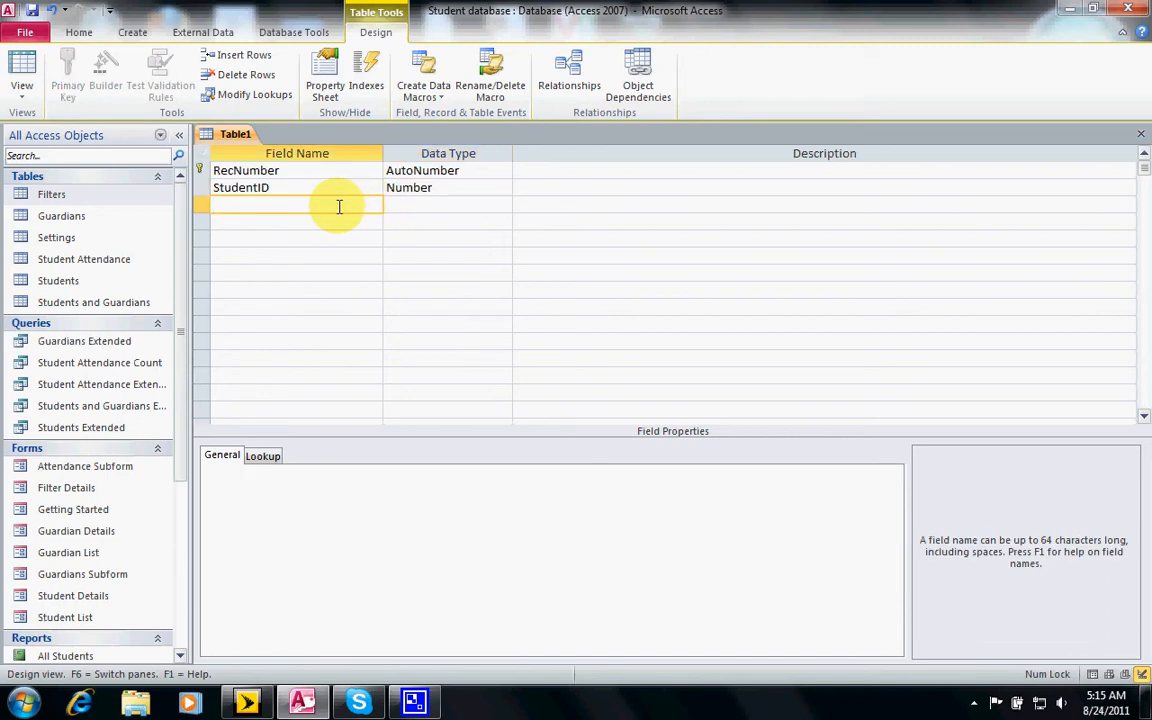
text(QuizNumber)
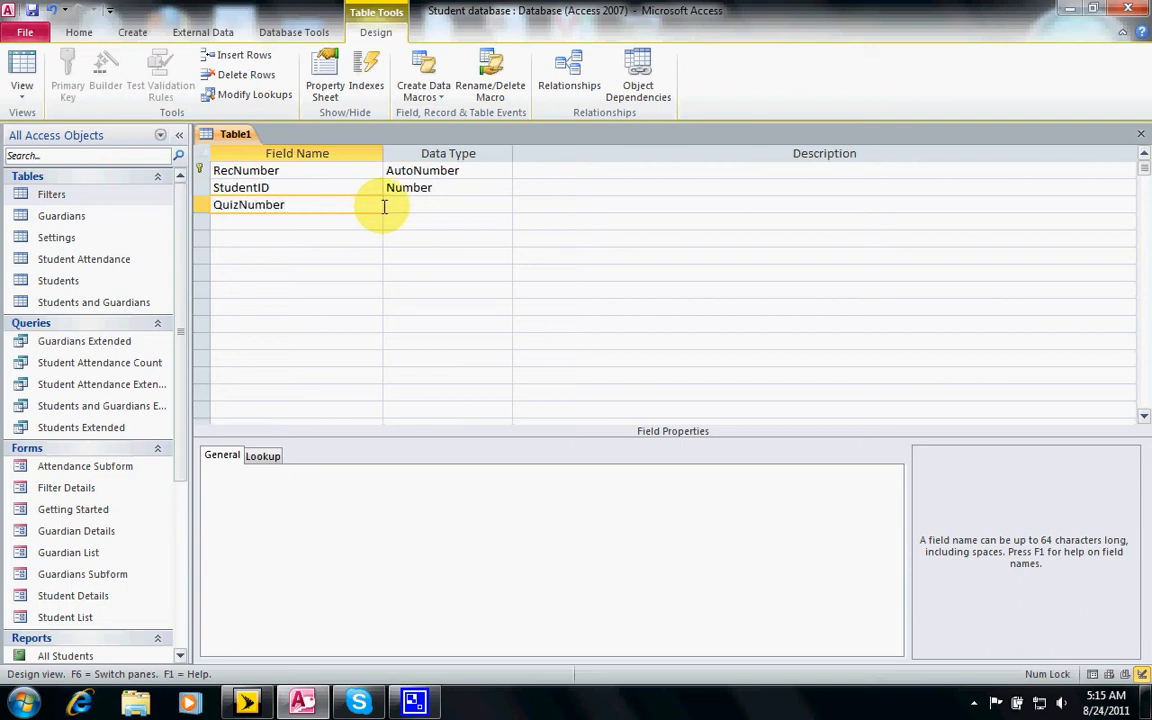
click(415, 205)
click(504, 205)
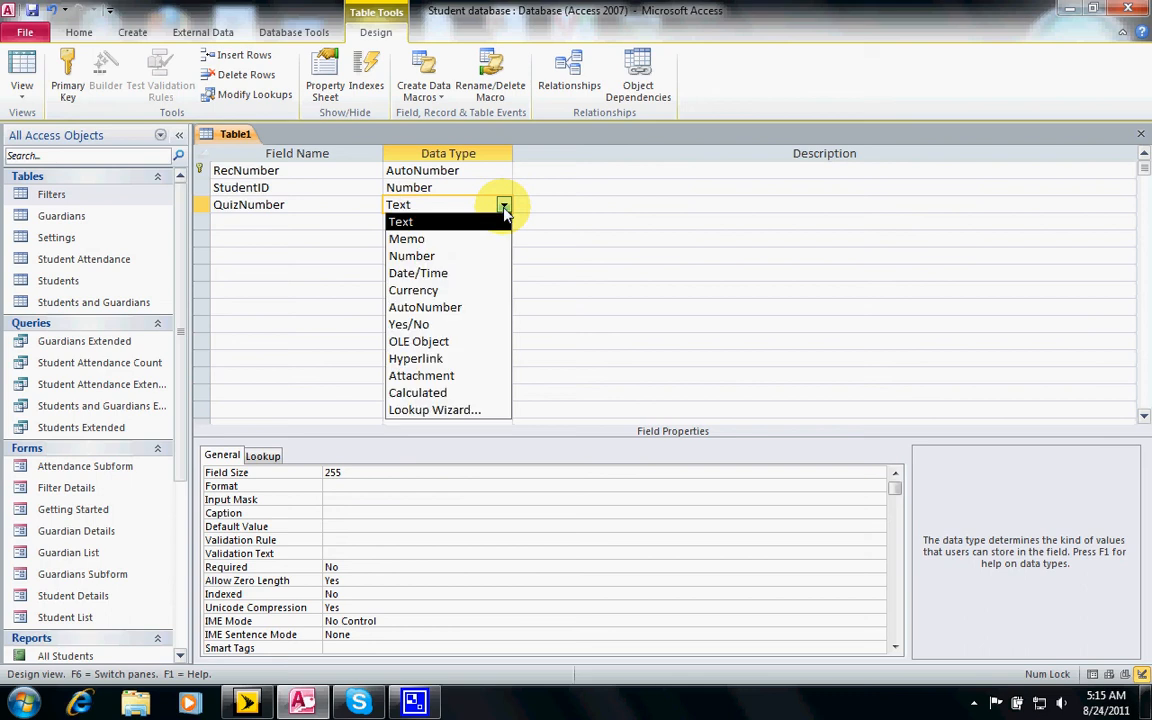
click(411, 256)
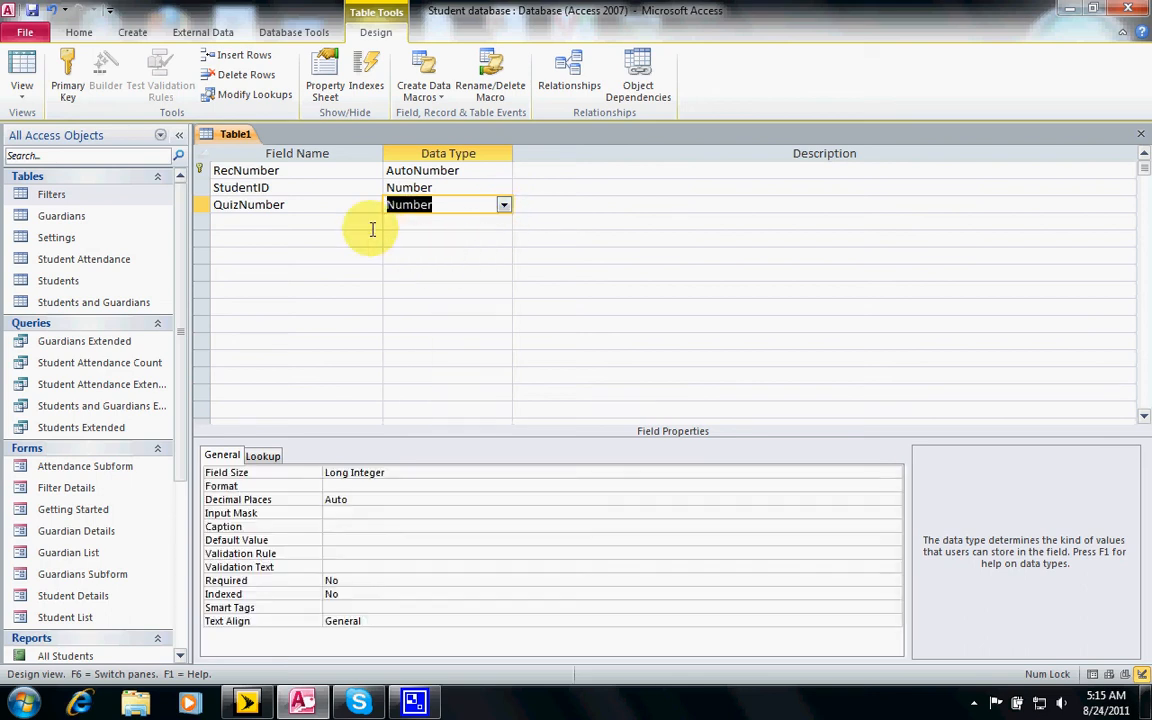
Step: Add a Grade field below QuizNumber with the Number data type
click(355, 218)
text(Gra)
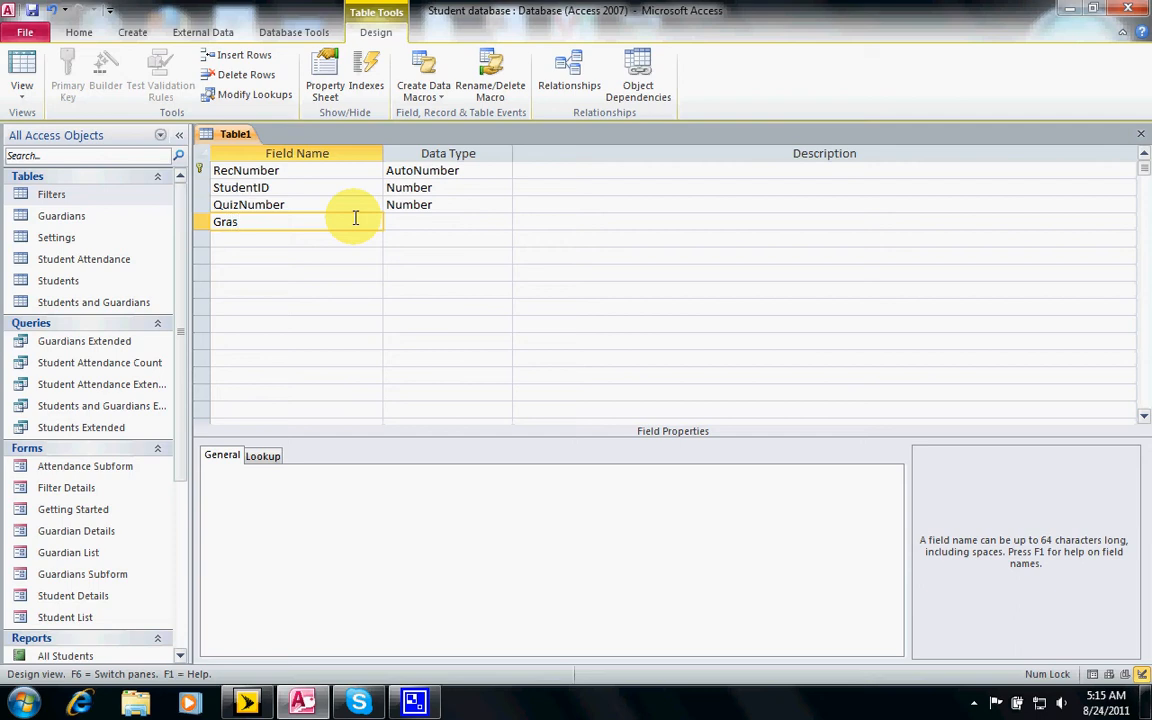
text(de)
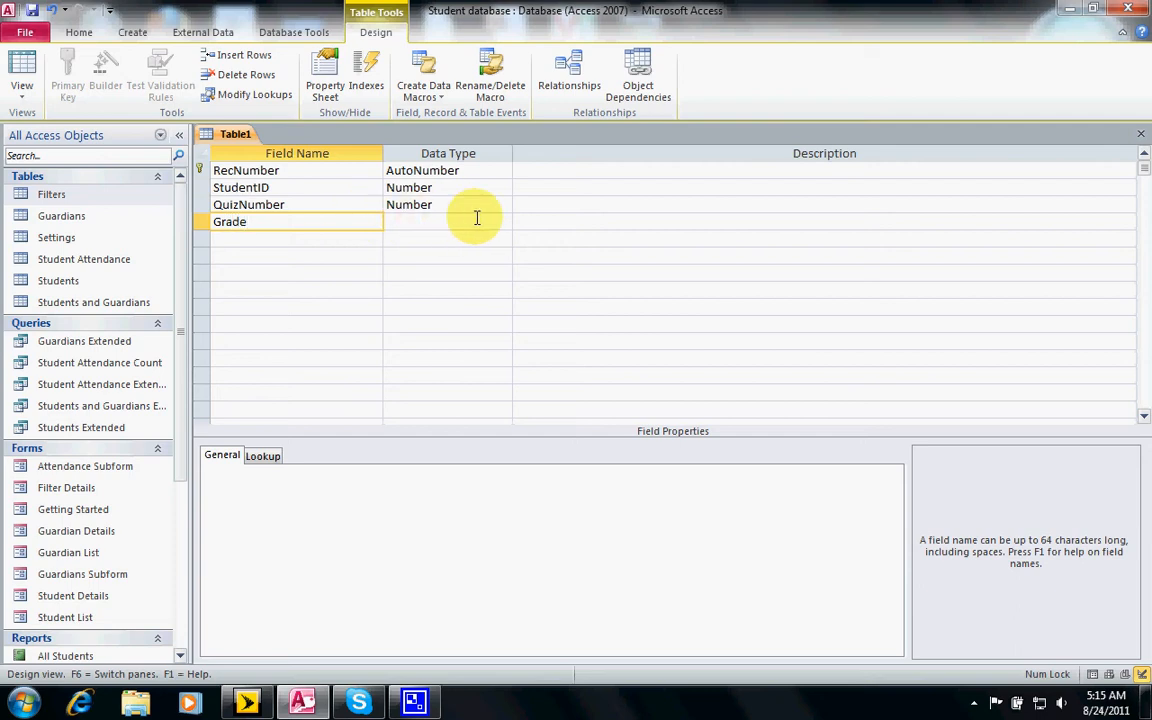
click(476, 220)
click(503, 223)
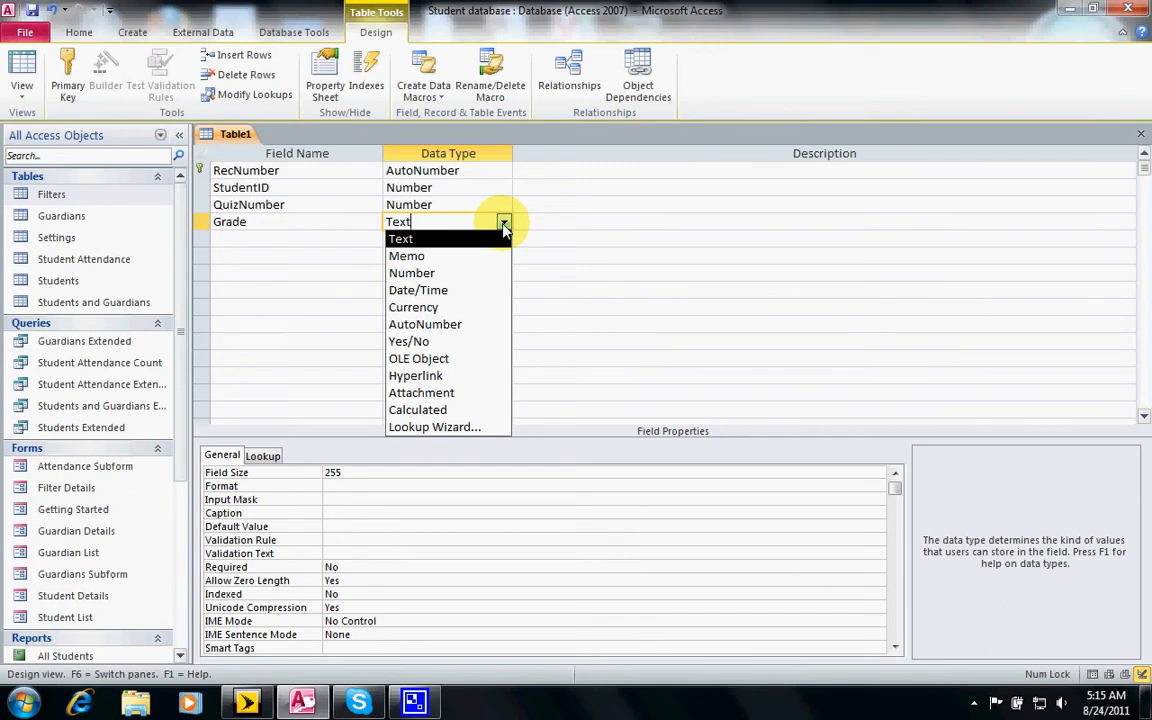
click(477, 273)
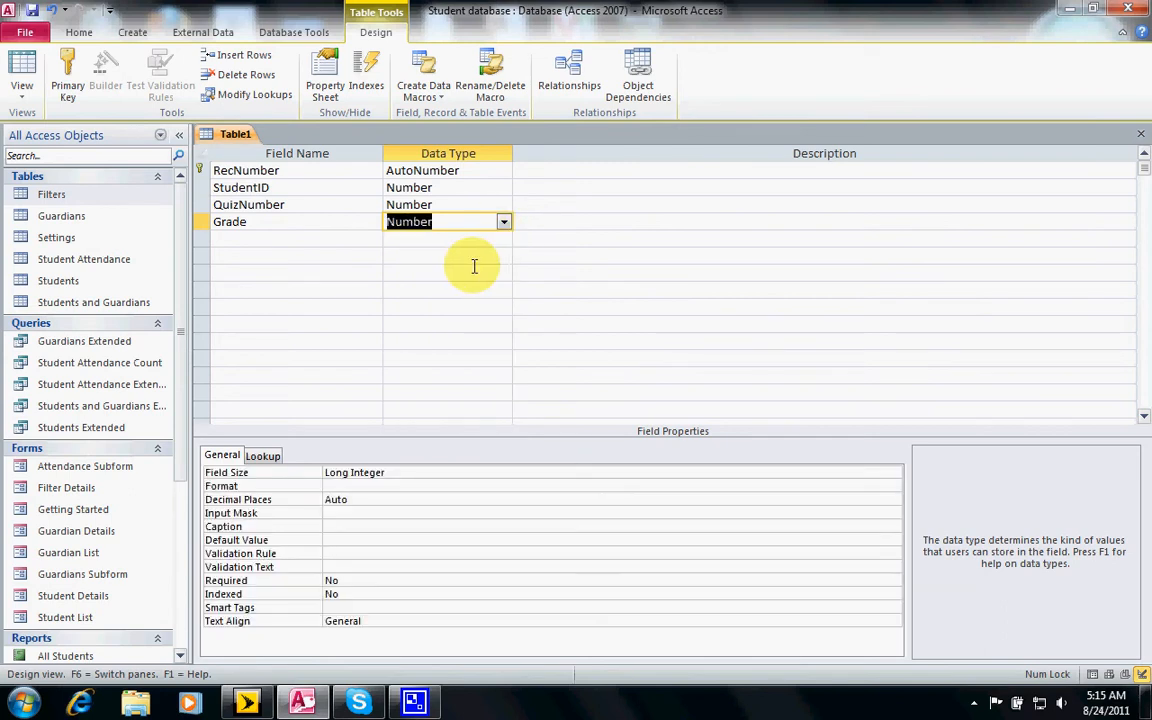
Step: Add a Remarks field below Grade and keep its data type as Text
click(367, 237)
text(Rea)
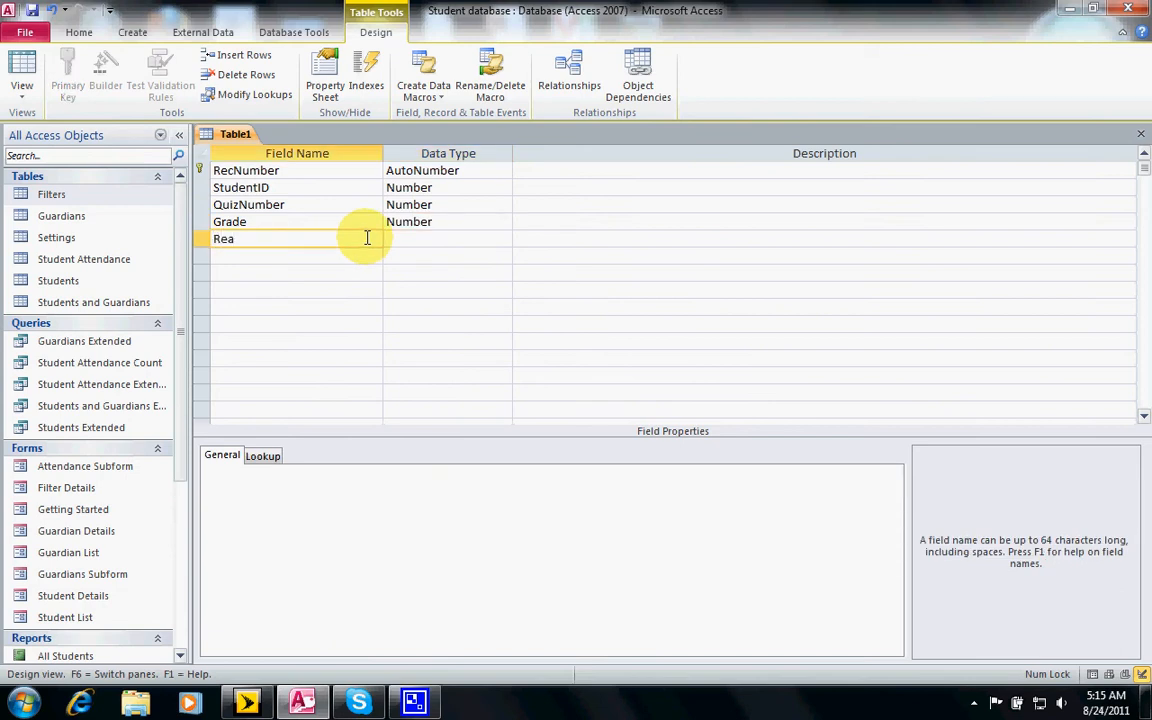
key(BackSpace)
text(marks)
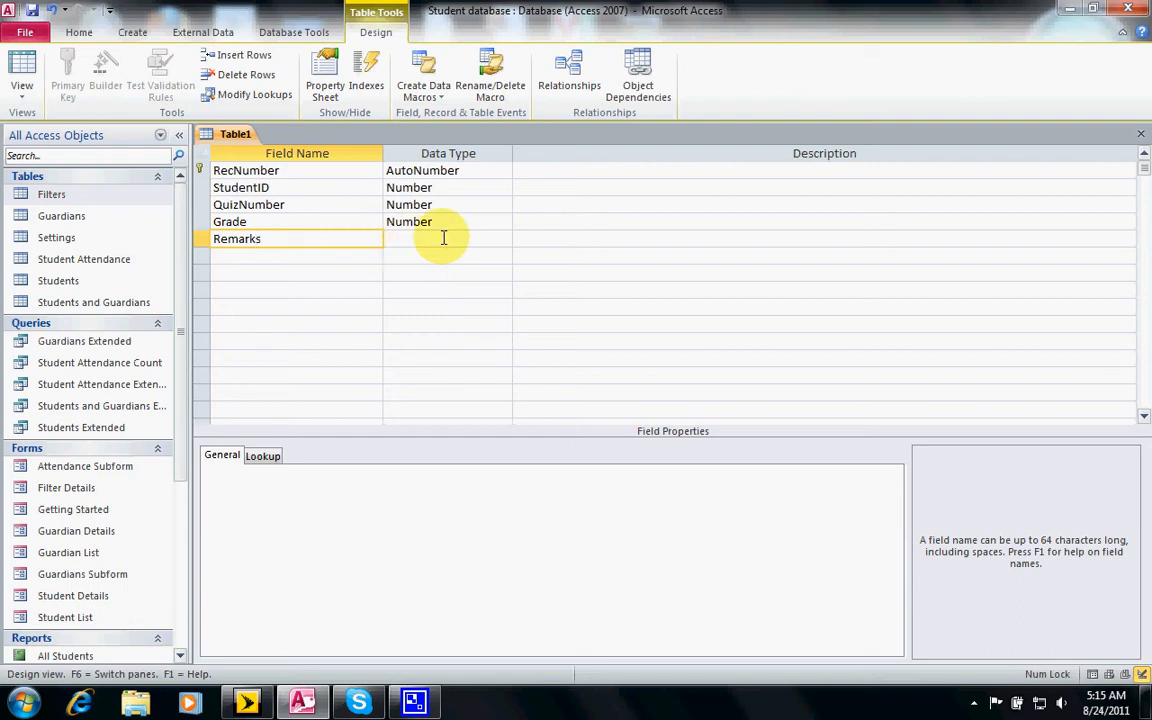
click(498, 241)
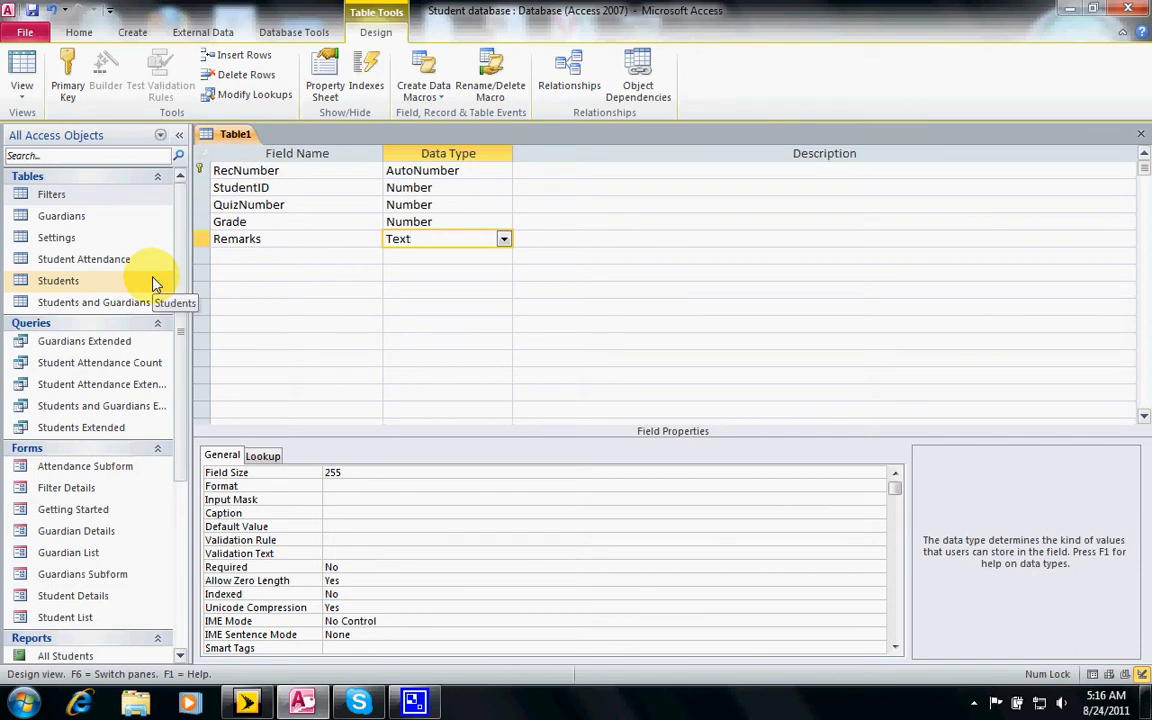
Step: Save the new table as Quizes and close its design
click(31, 9)
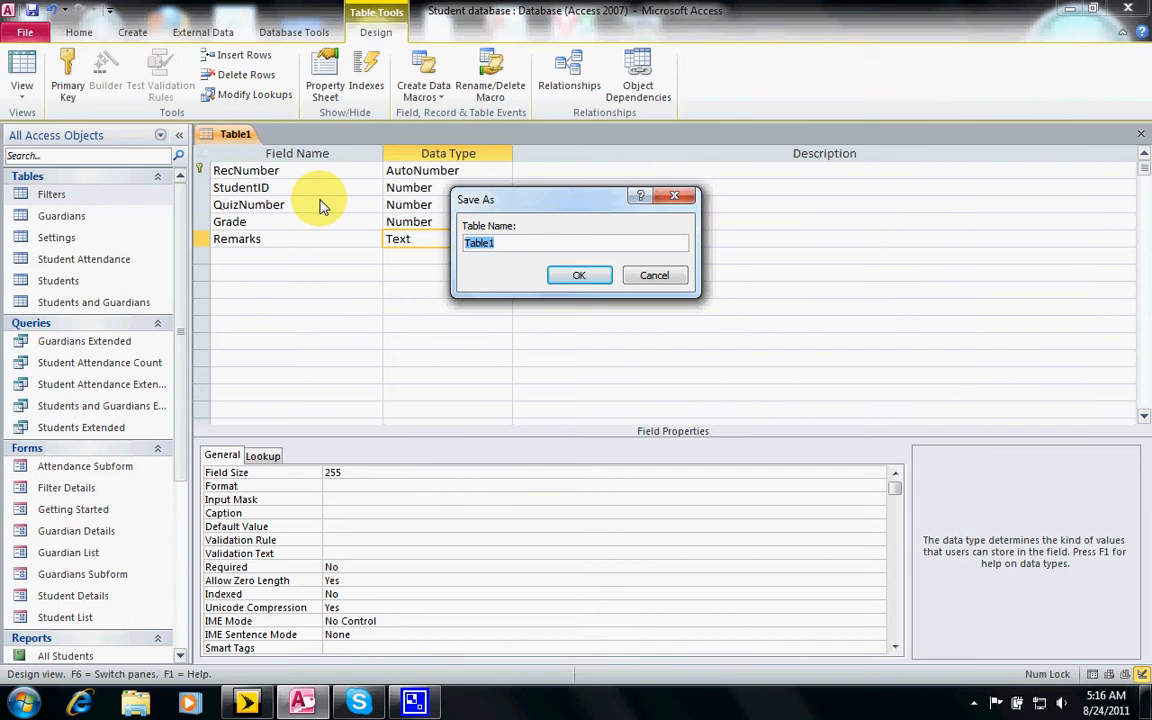
text(Quizes)
click(567, 281)
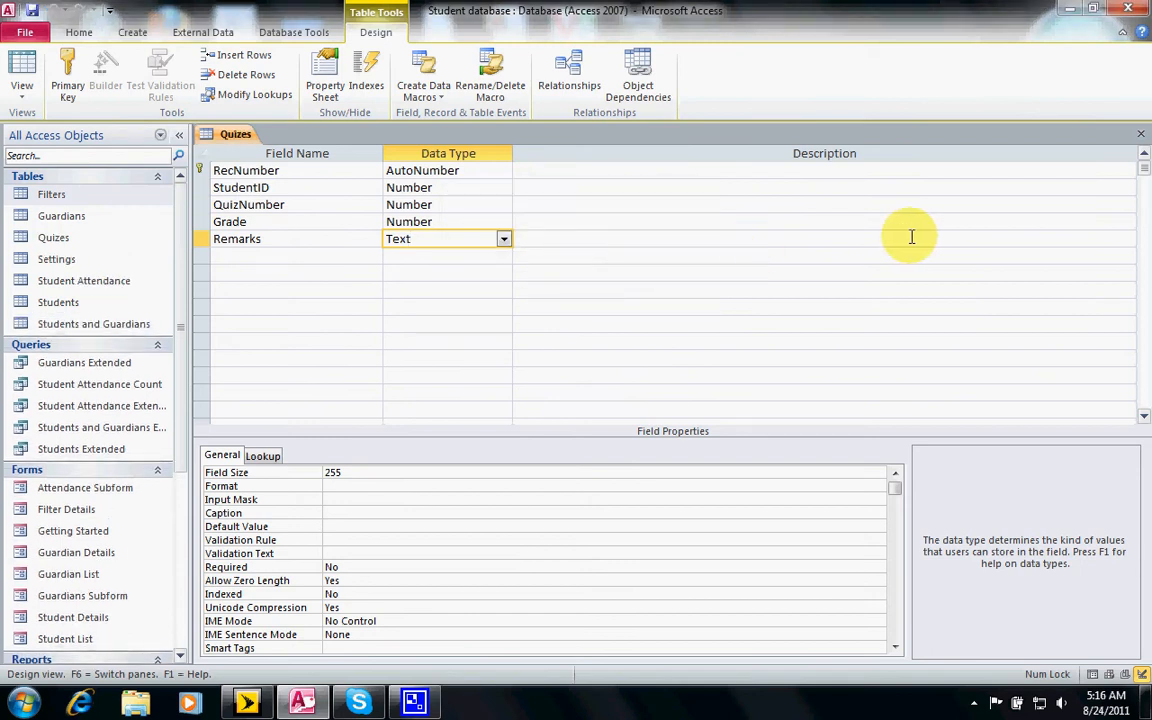
click(1140, 134)
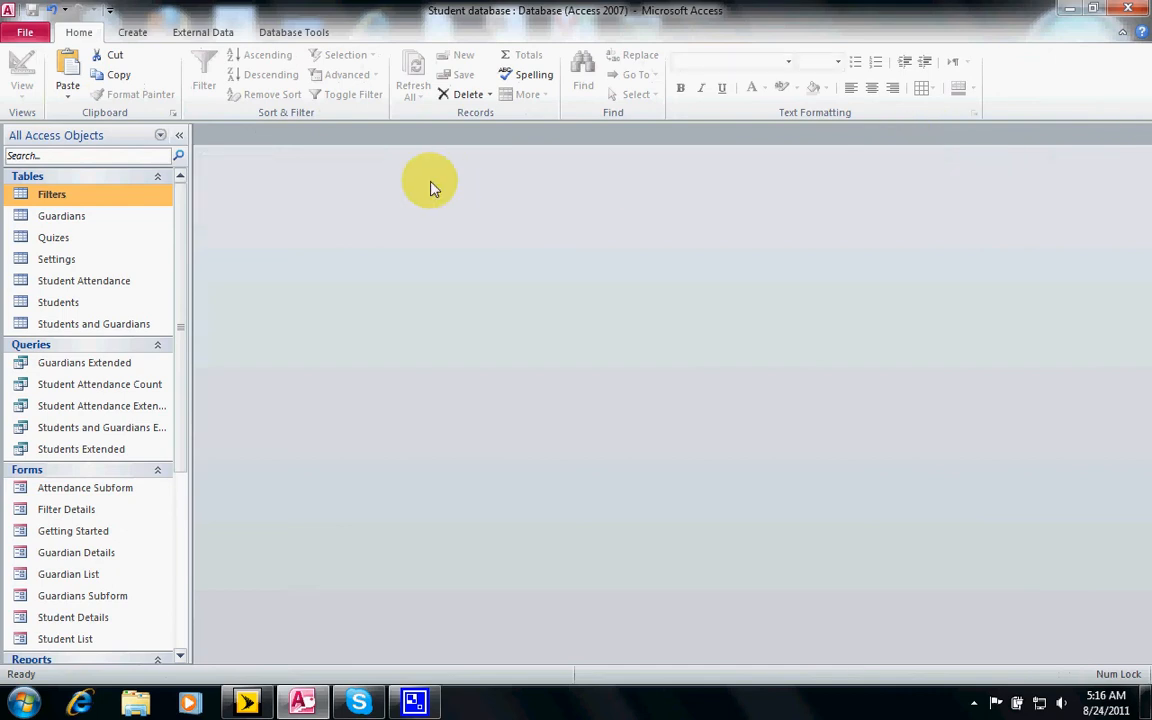
Step: Open the Quizes table in Datasheet view, look over its columns, and close it again
double_click(104, 240)
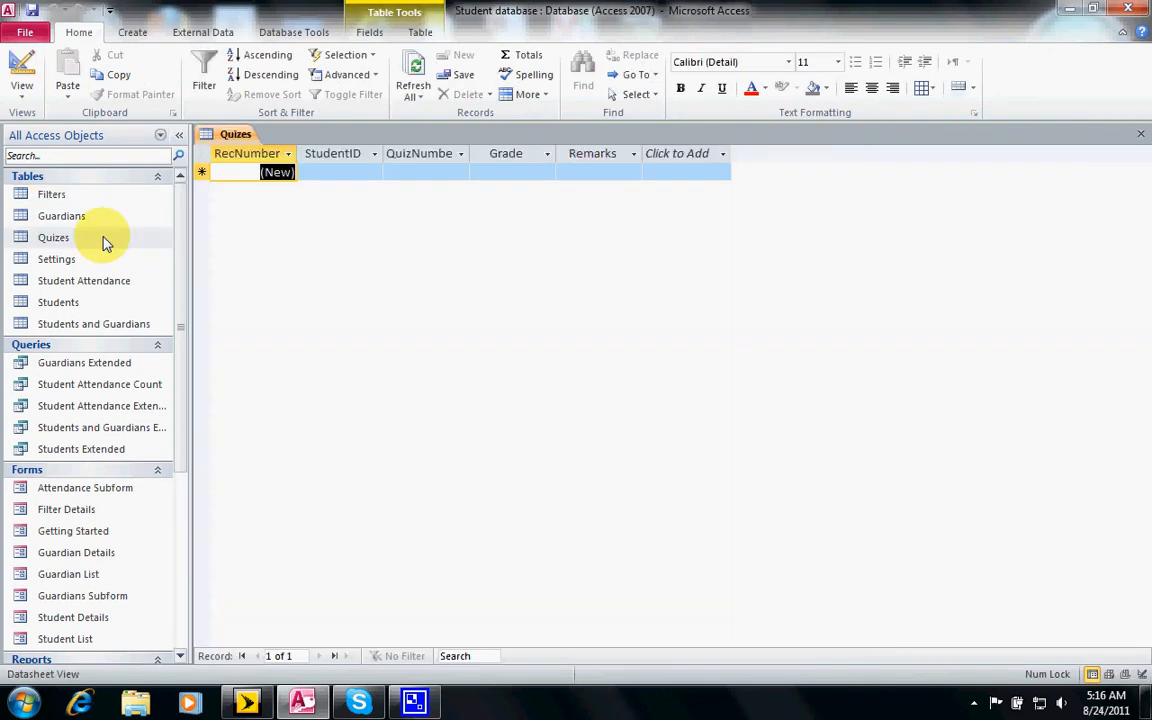
click(338, 172)
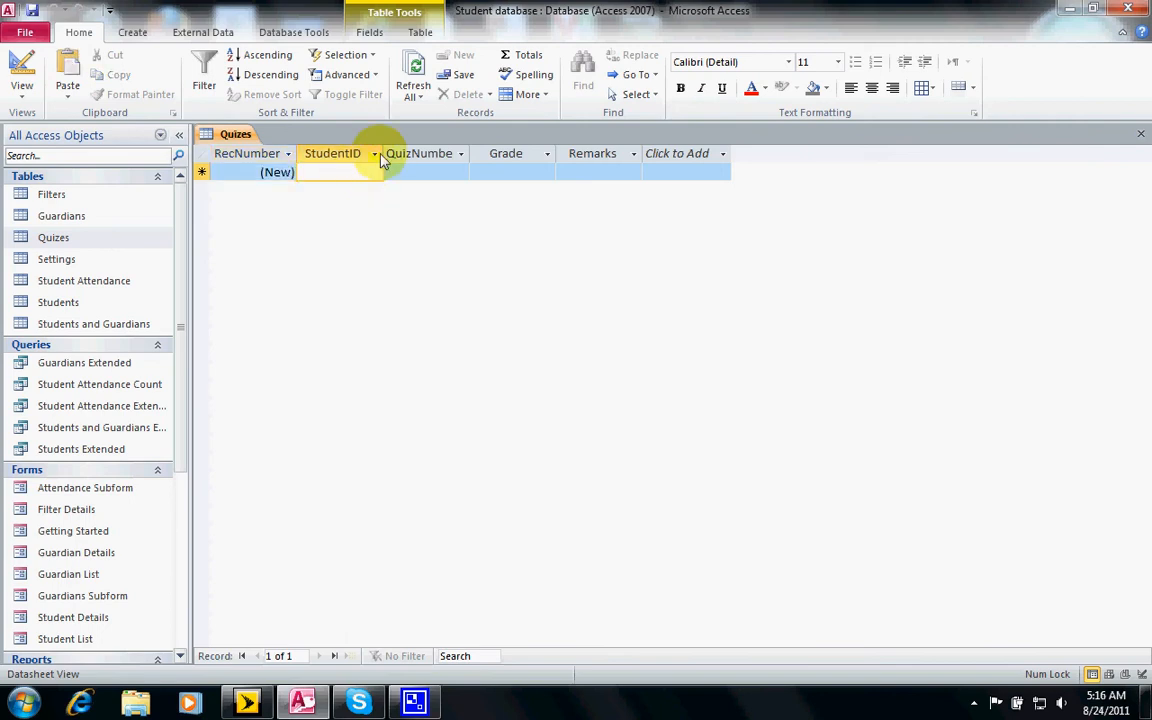
click(375, 154)
click(339, 206)
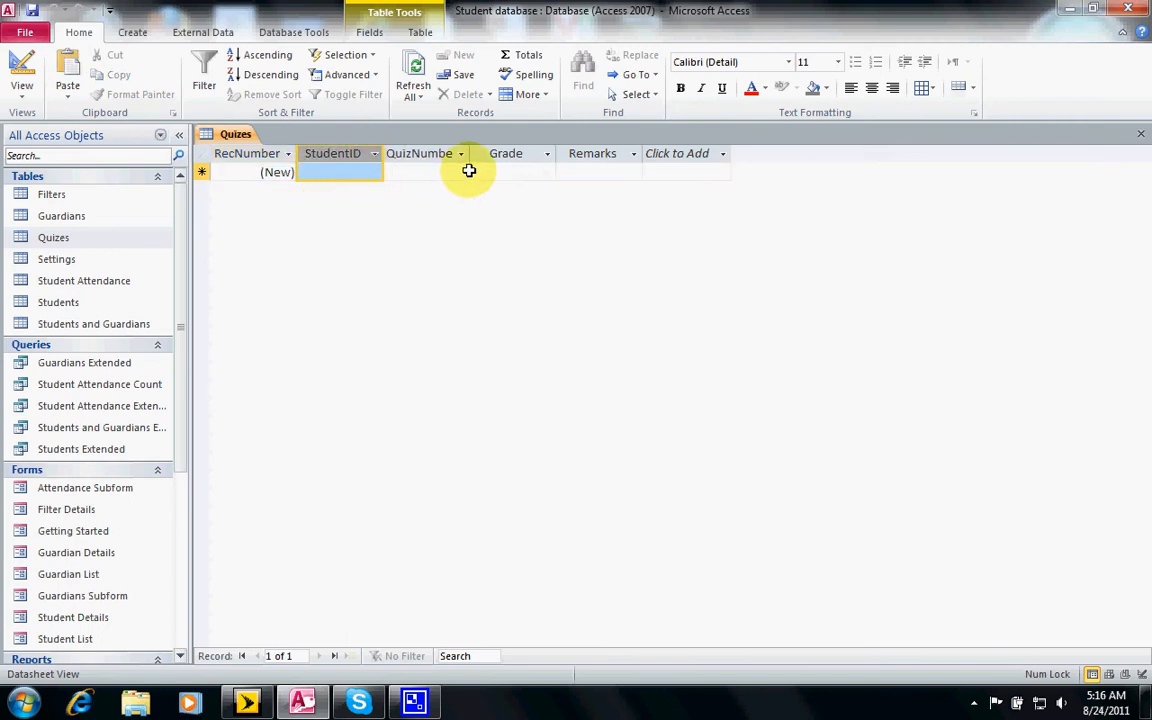
drag(469, 171, 699, 170)
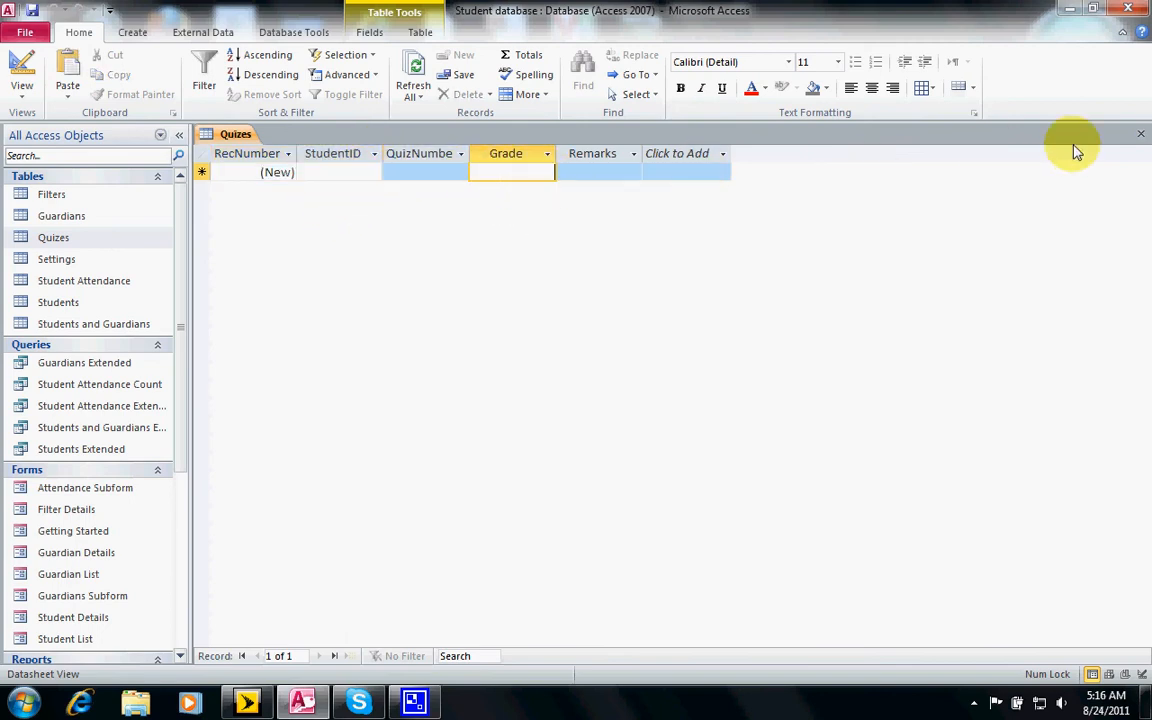
click(1141, 133)
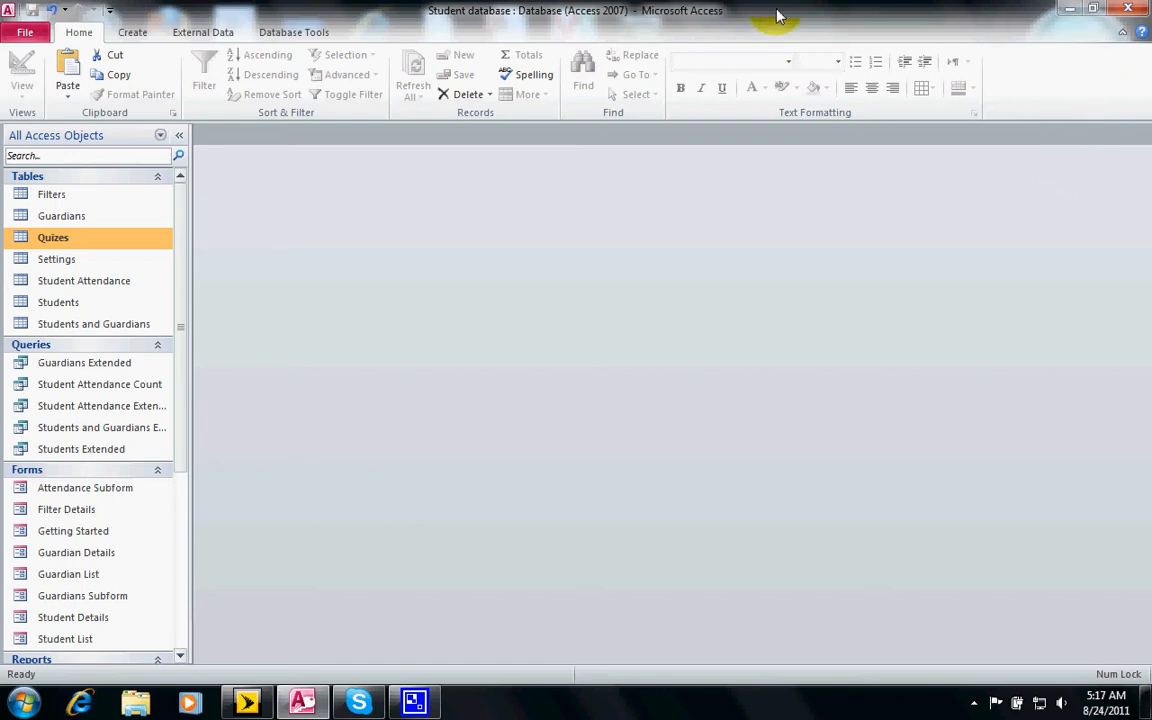
Step: Open the database relationships and add the Students and Quizes tables to the layout
click(306, 34)
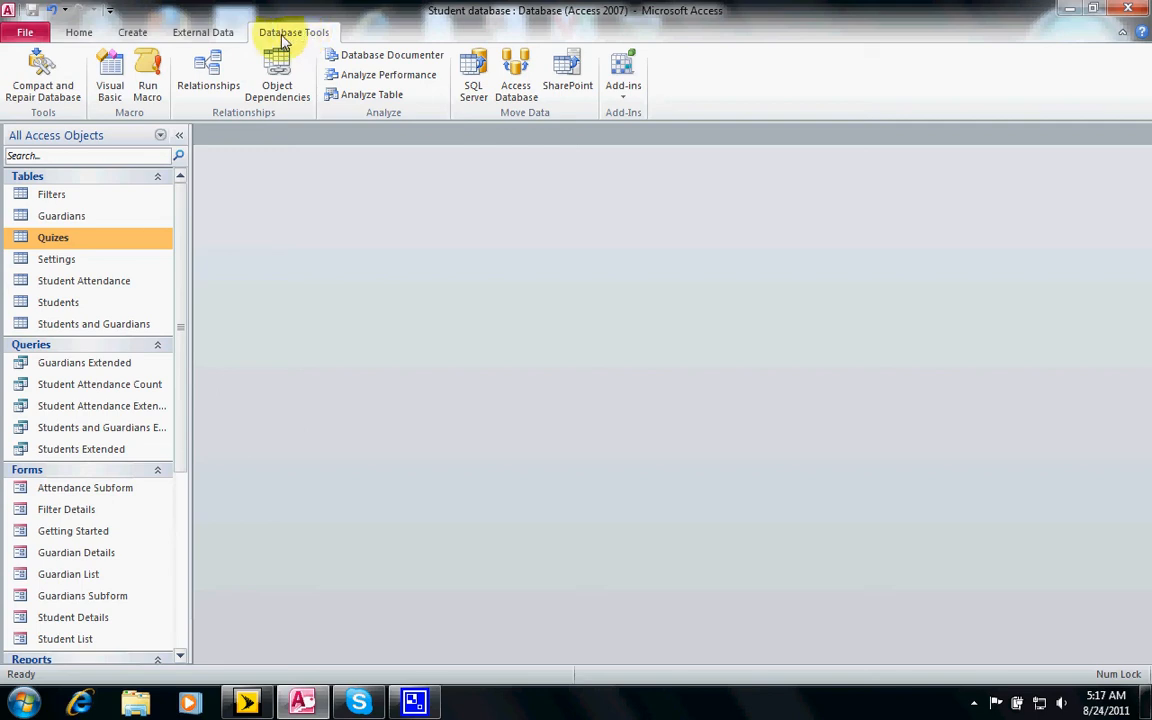
click(226, 76)
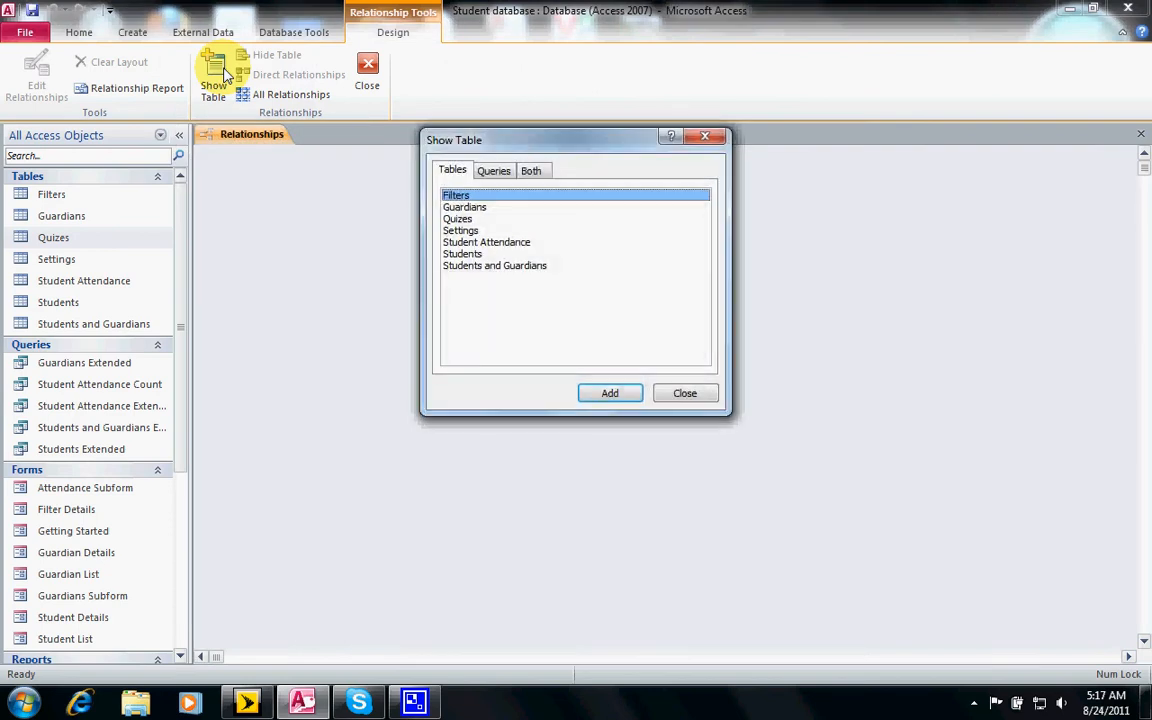
click(478, 256)
double_click(478, 256)
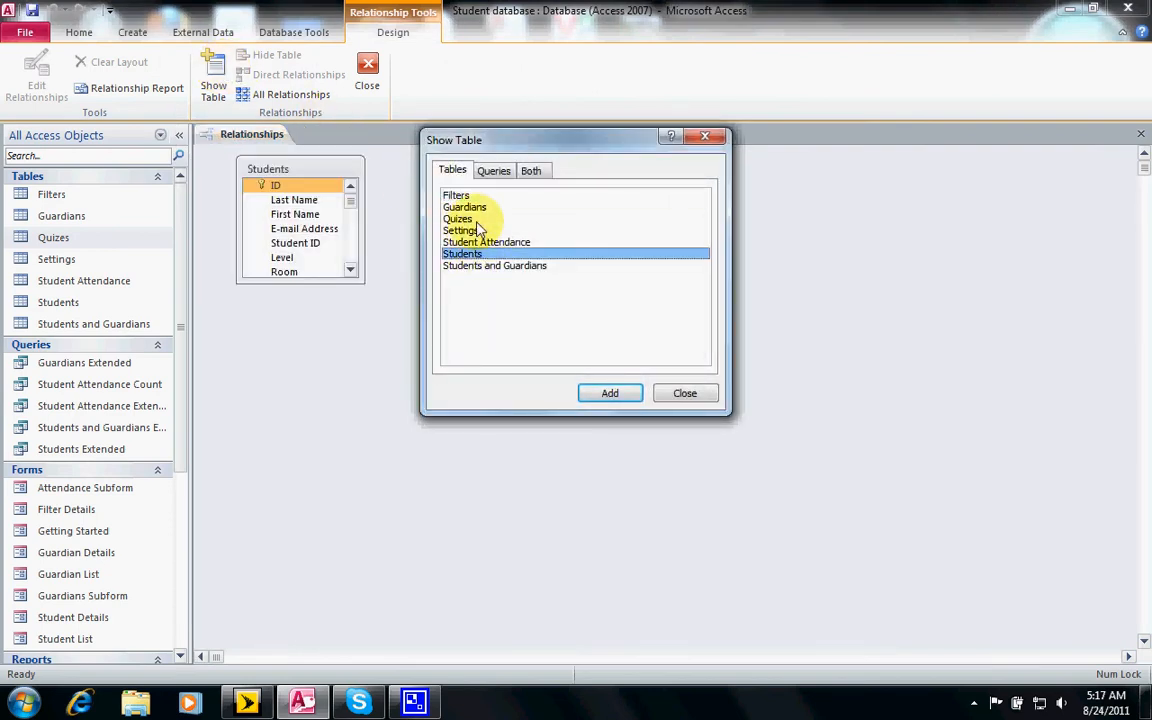
click(476, 221)
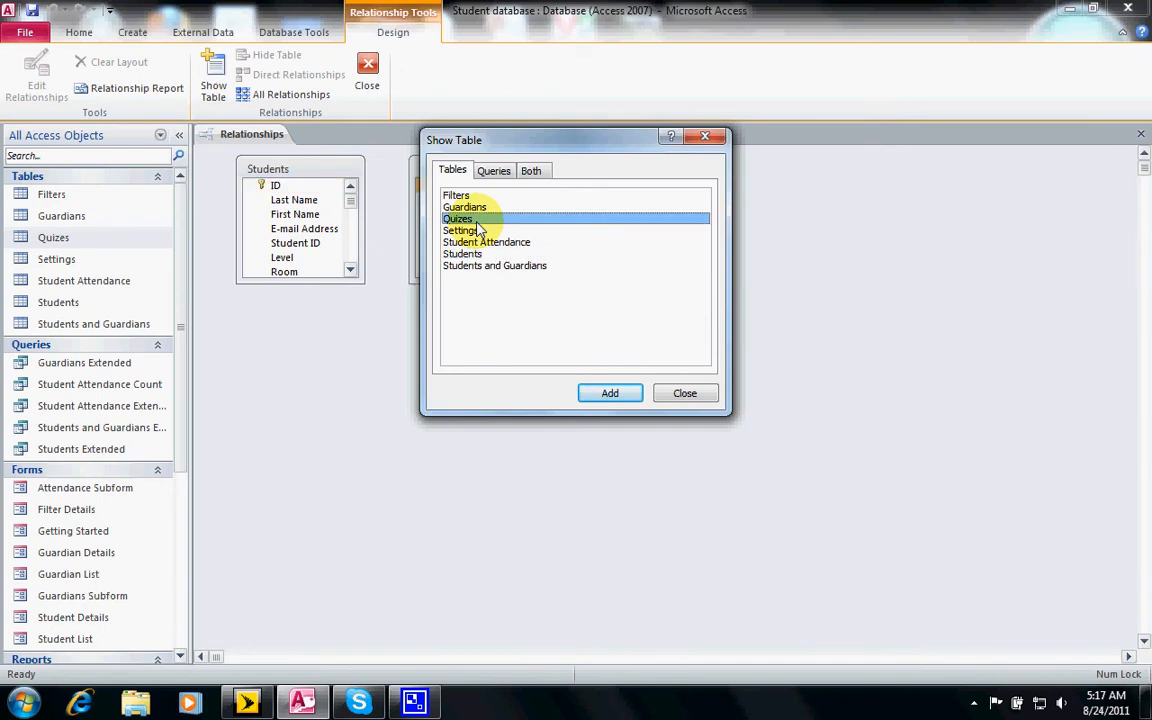
click(609, 394)
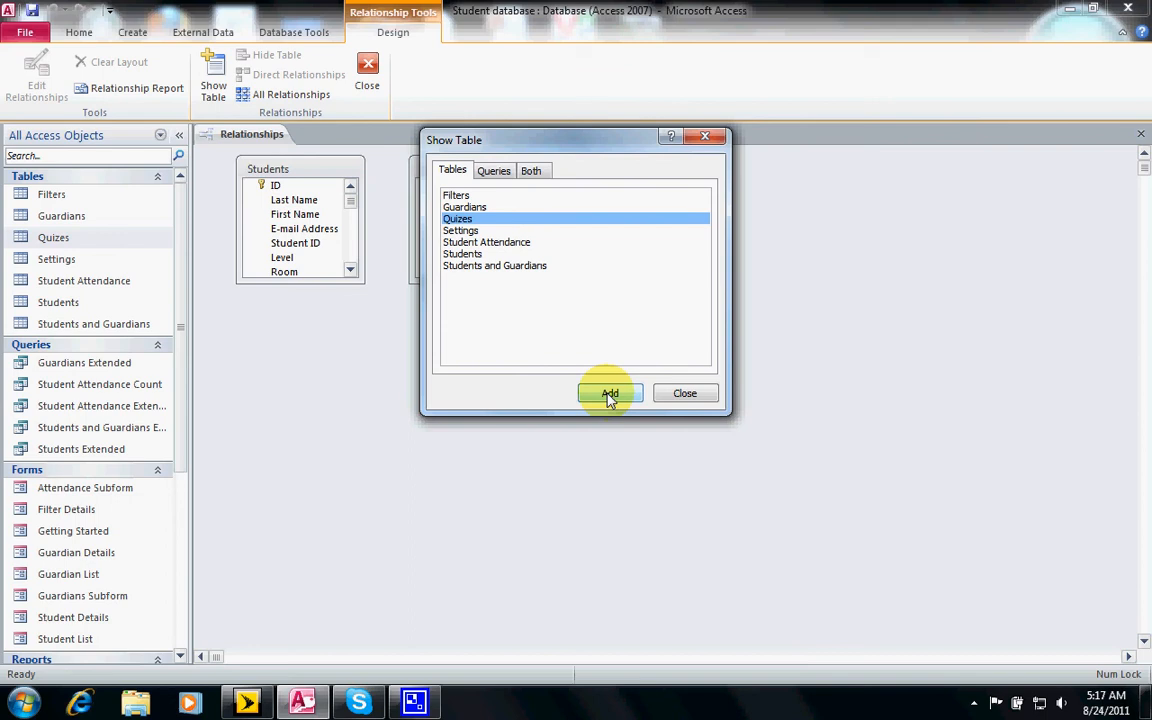
click(684, 393)
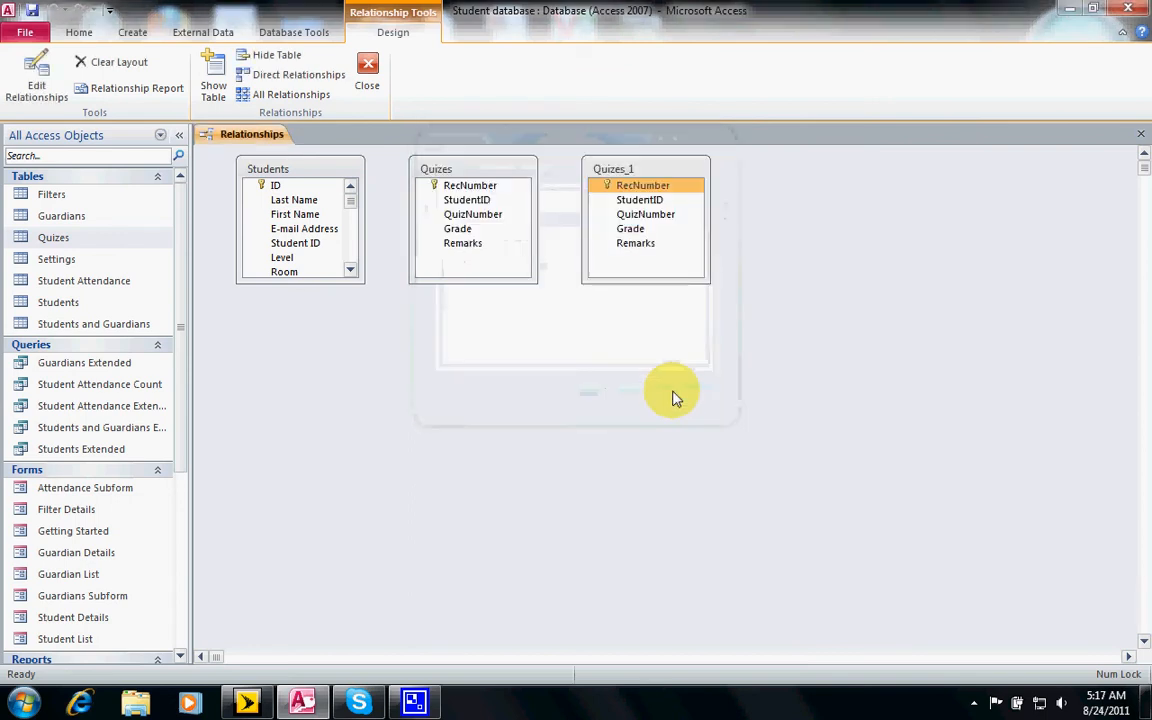
Step: Hide the duplicate Quizes_1 table from the relationships layout
right_click(636, 171)
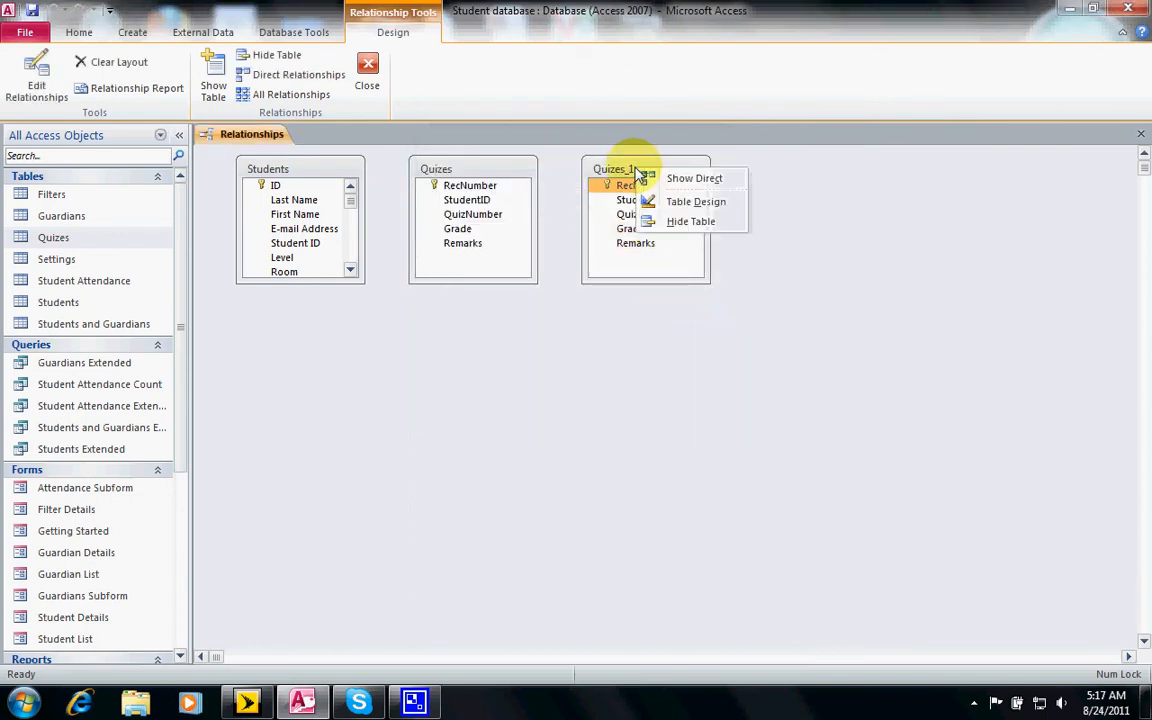
click(673, 221)
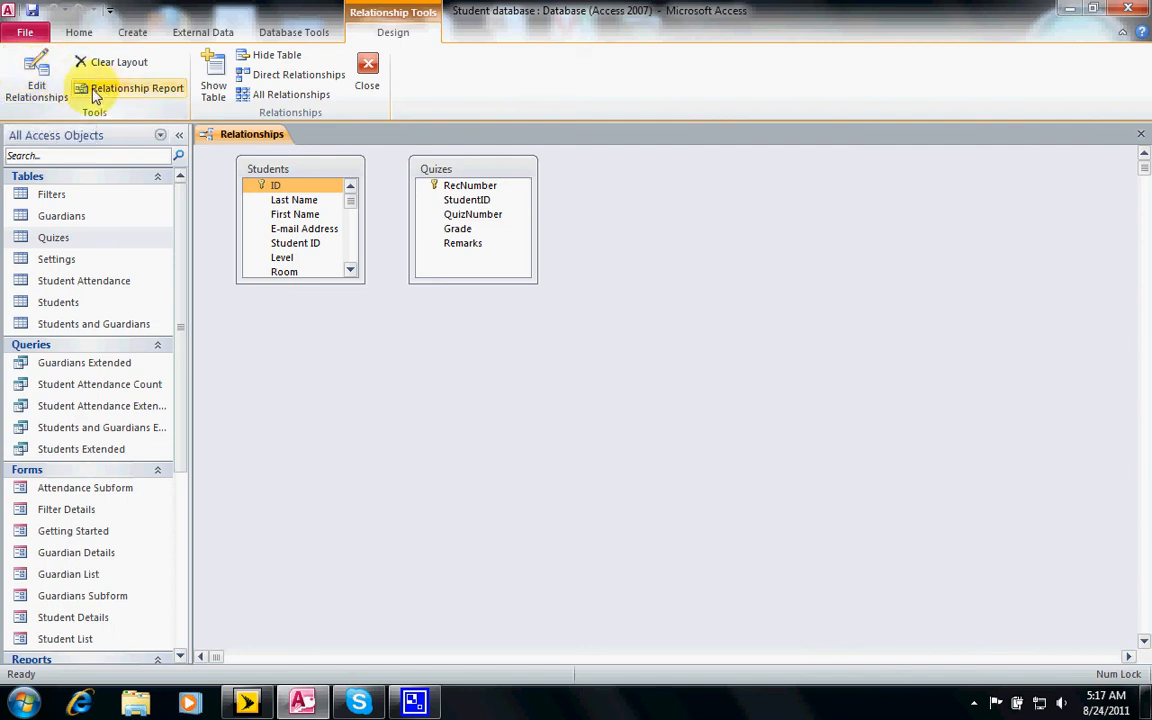
Step: Start a new relationship with Students as the left table and Quizes as the right table
click(42, 83)
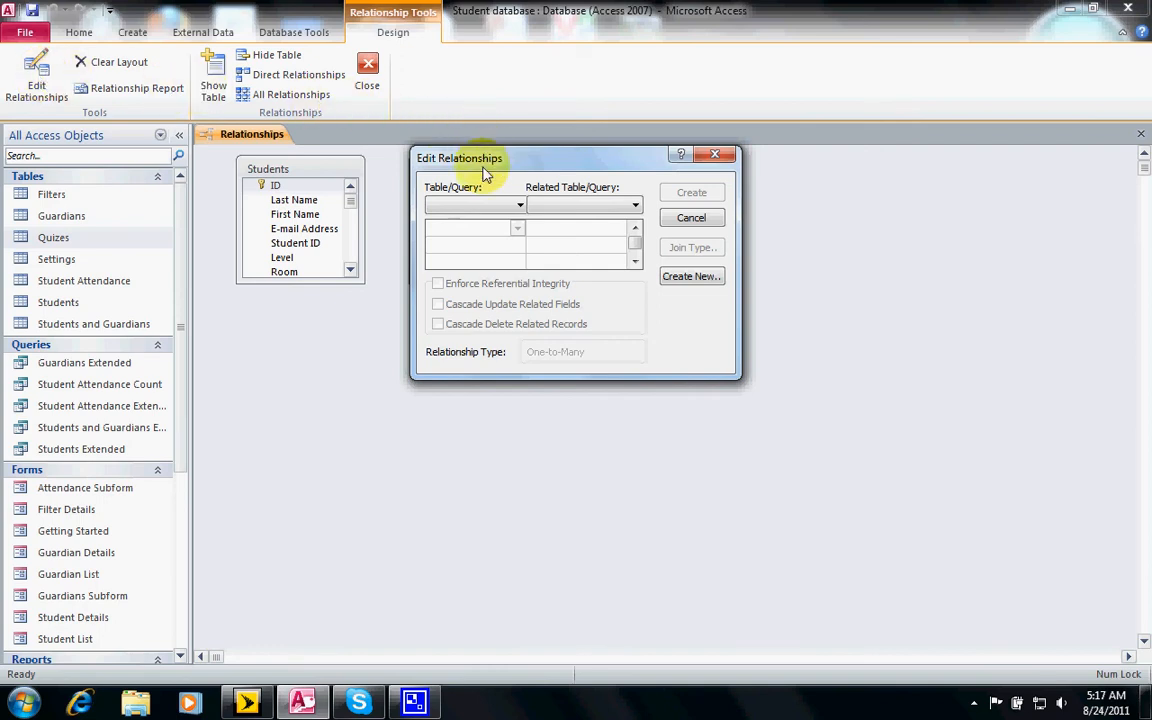
drag(484, 161, 435, 315)
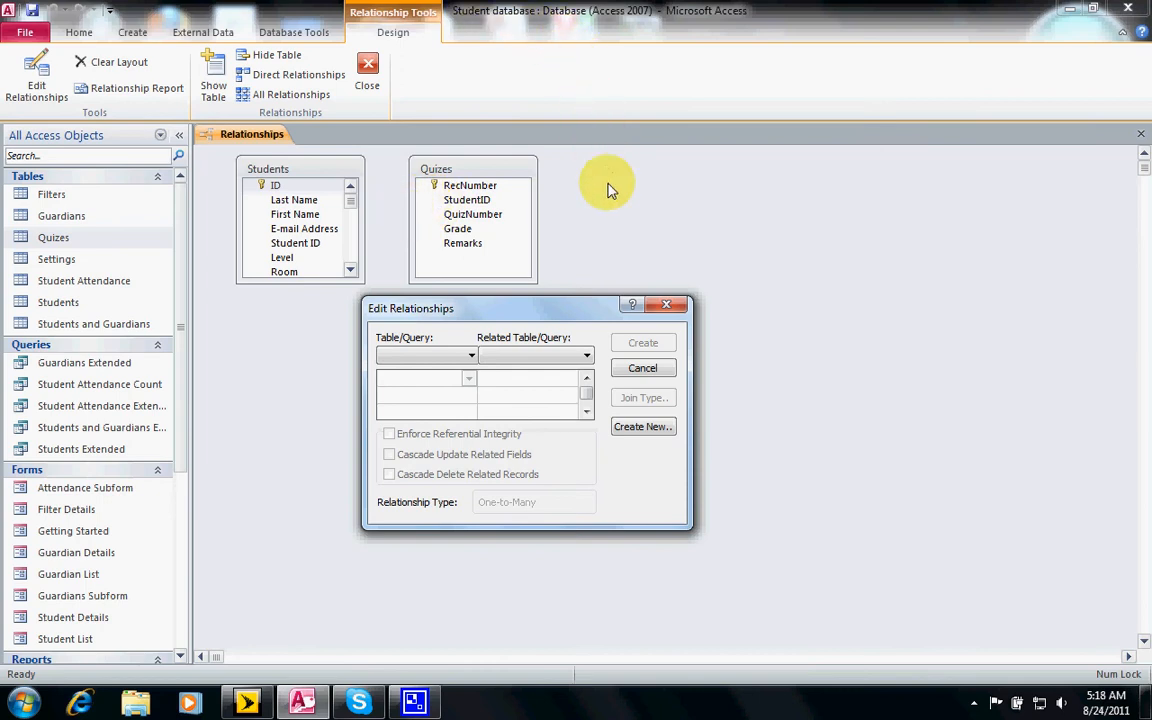
click(648, 427)
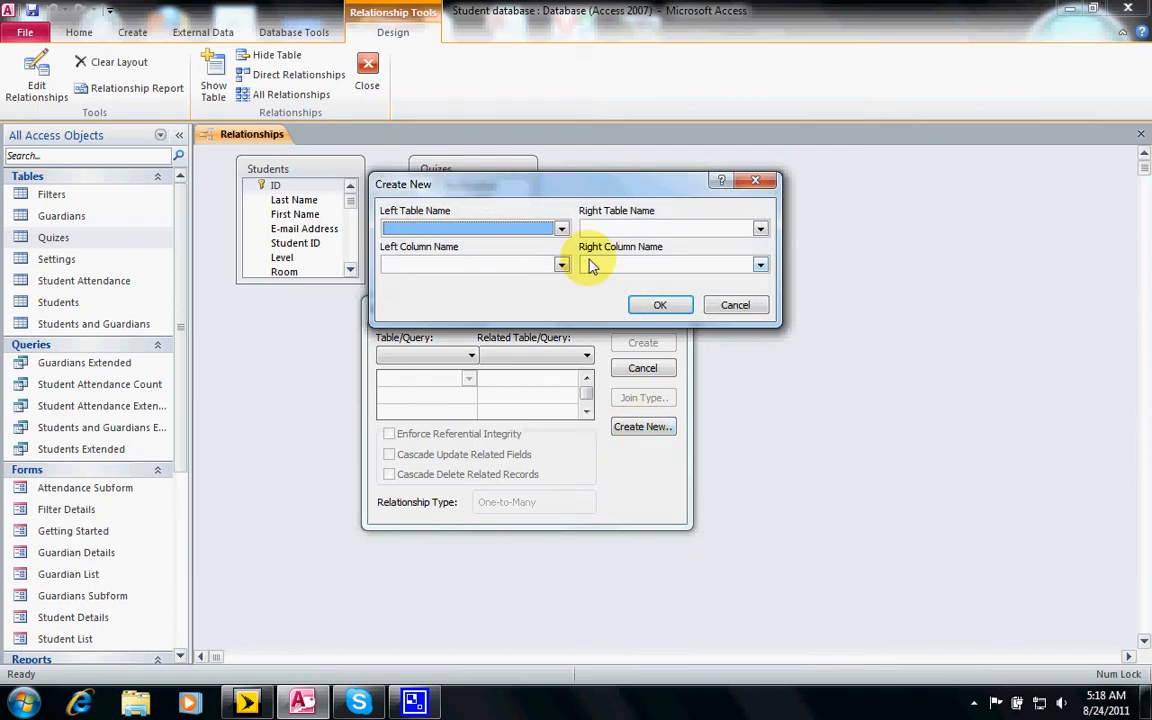
click(561, 228)
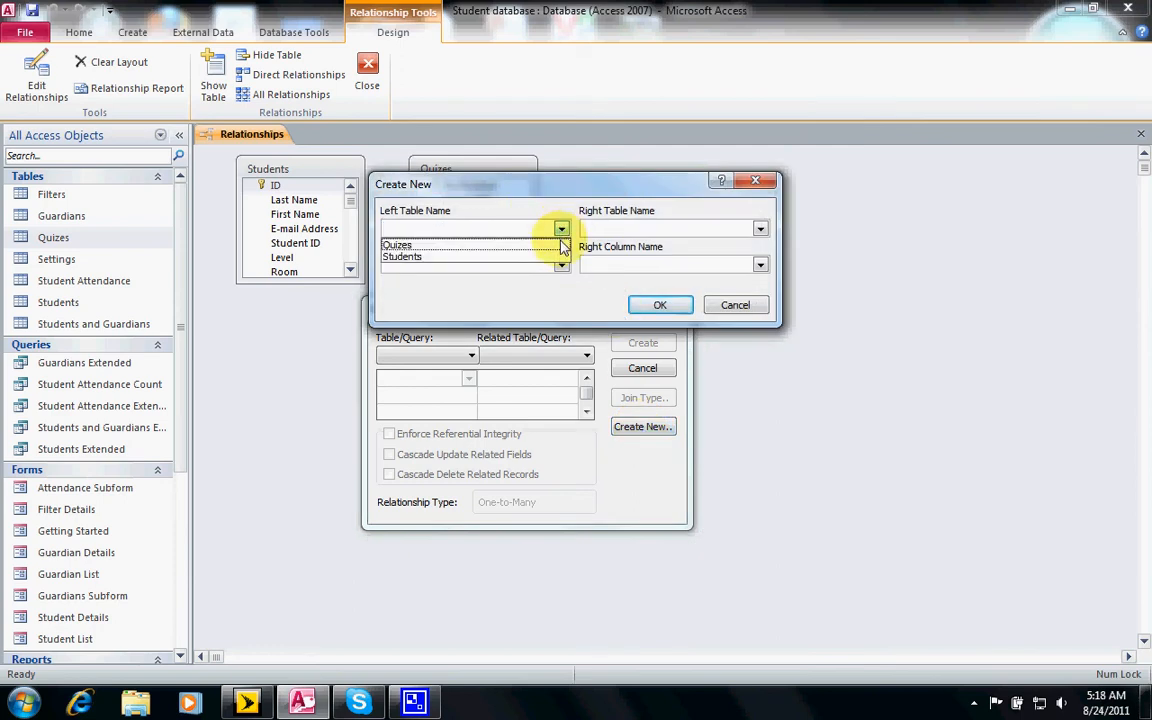
click(563, 257)
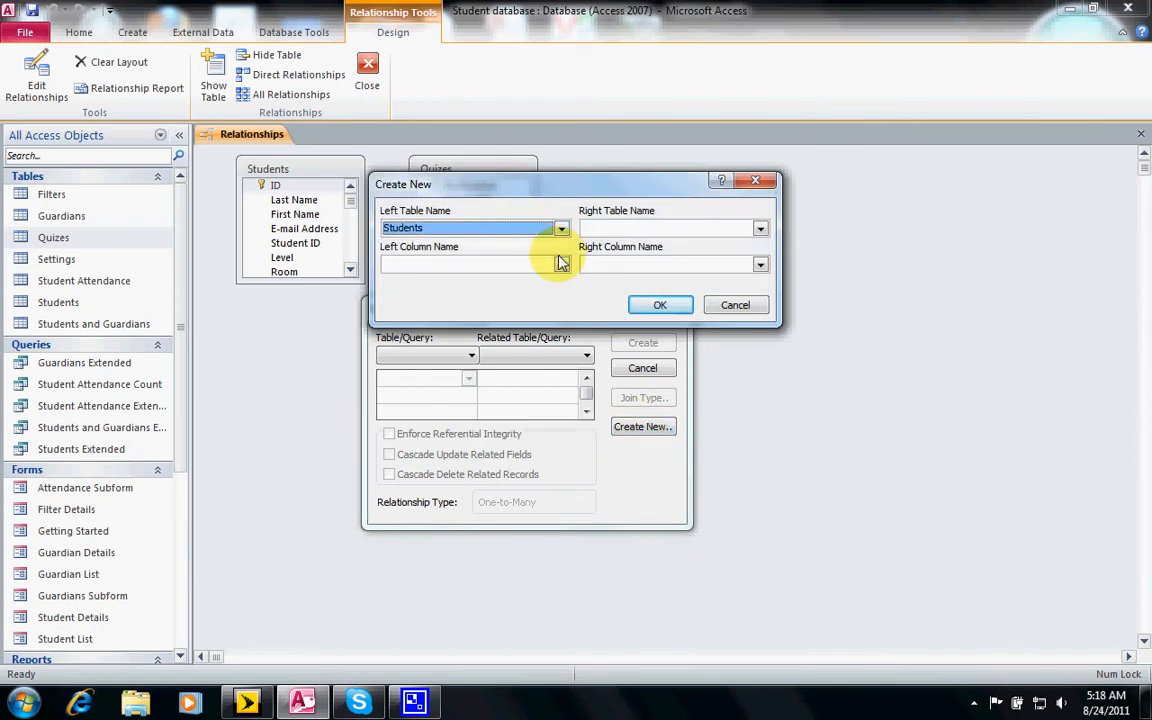
click(649, 230)
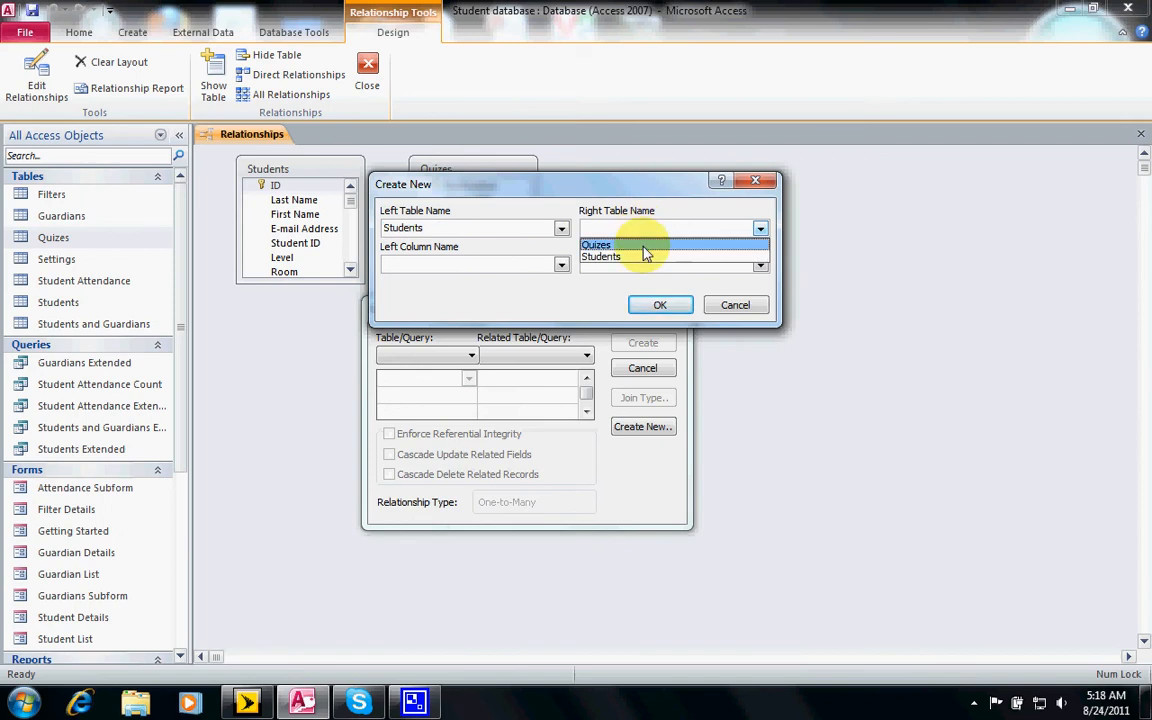
click(640, 245)
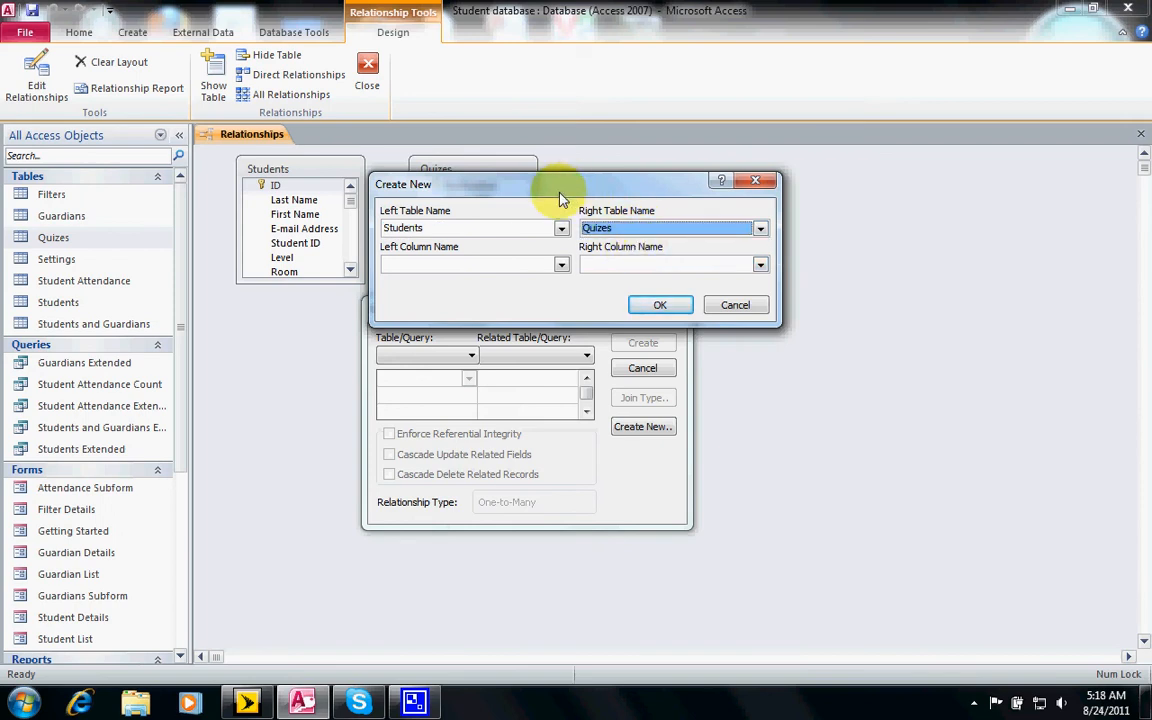
Step: Match the ID column of Students with the StudentID column of Quizes and accept the pairing
drag(560, 198, 468, 298)
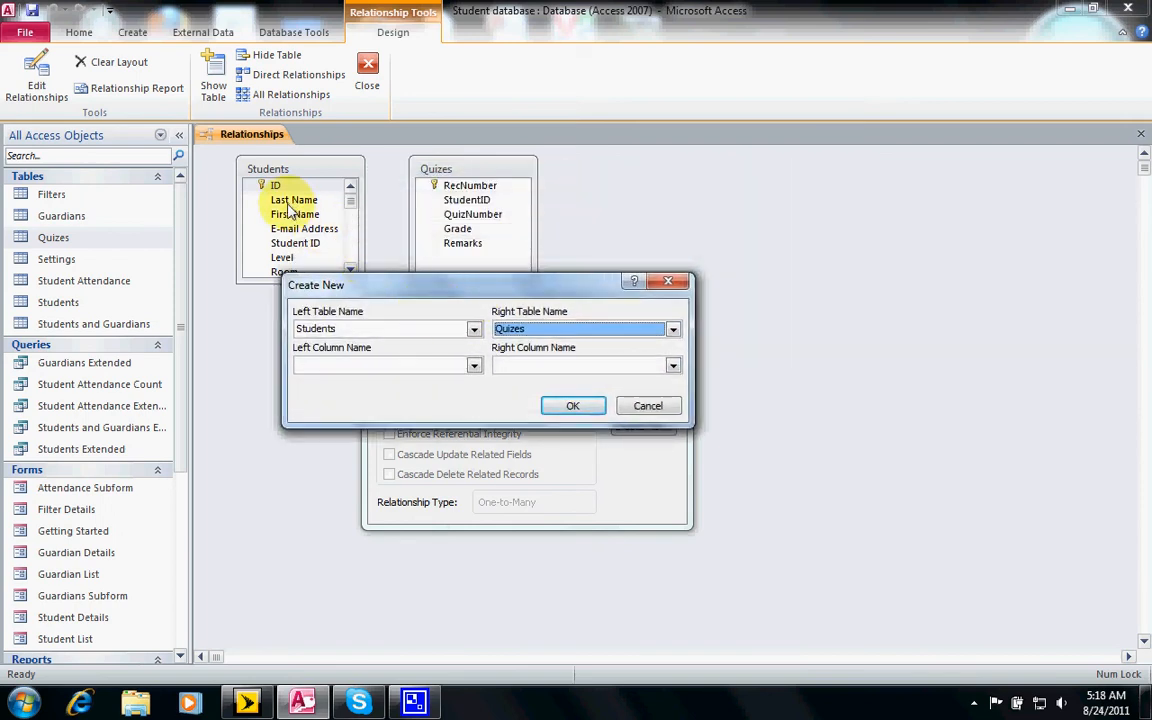
click(474, 366)
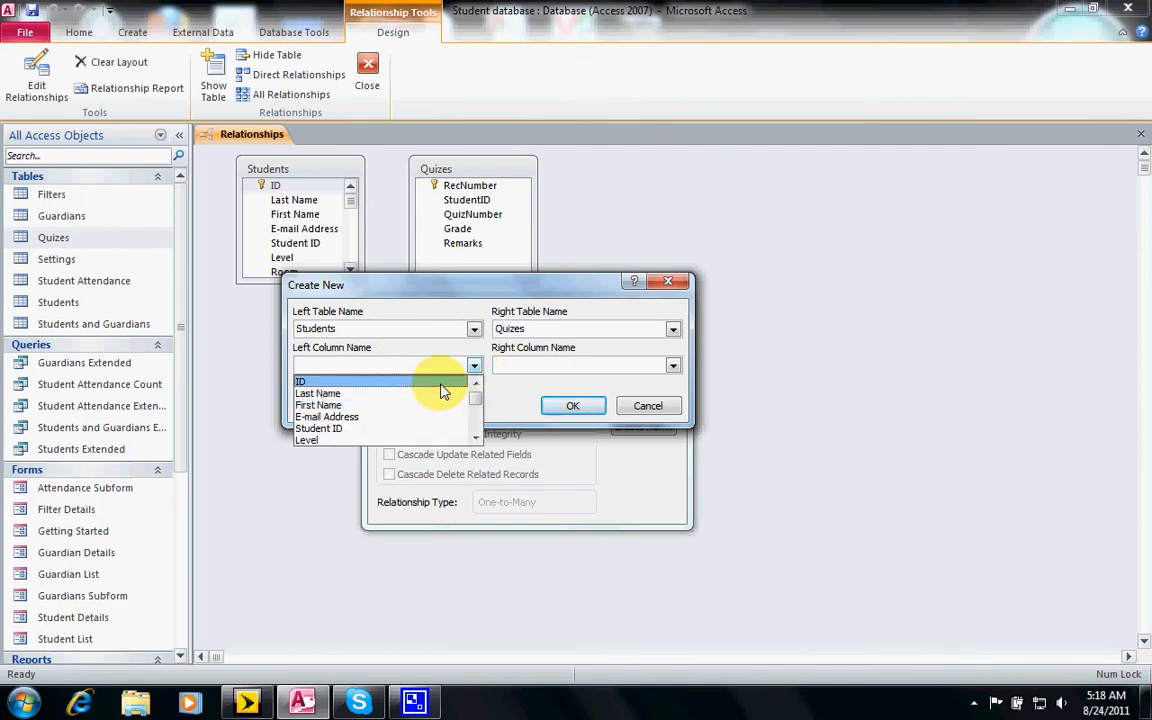
click(441, 383)
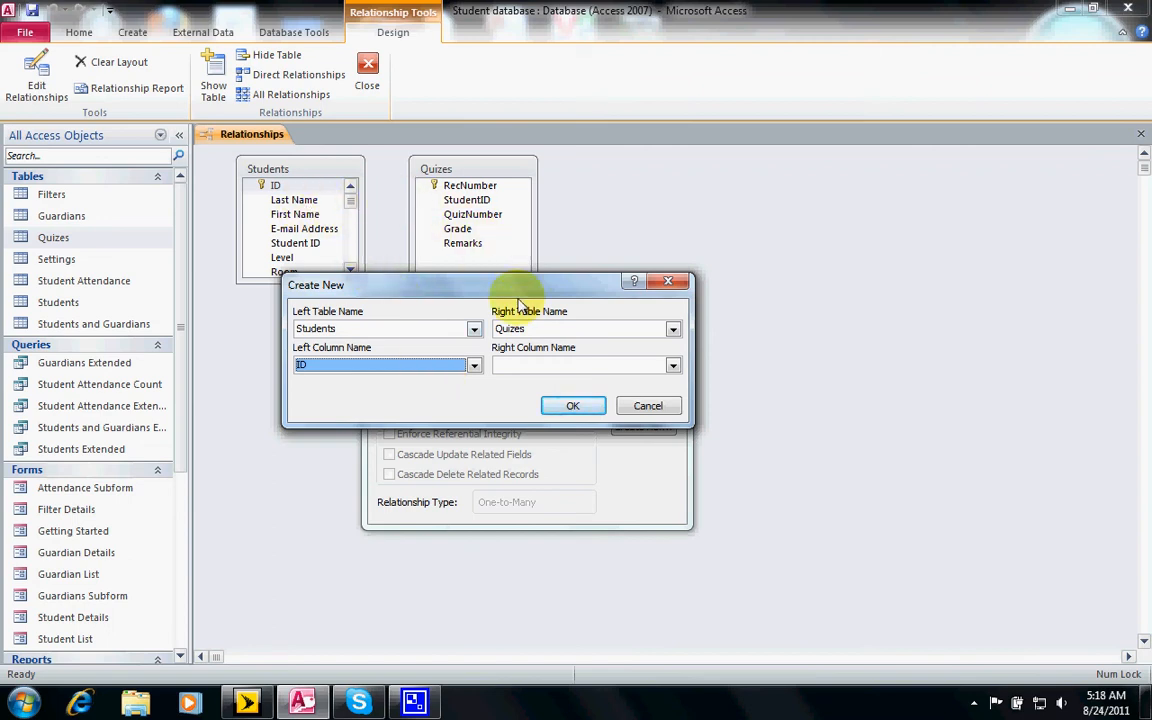
click(576, 365)
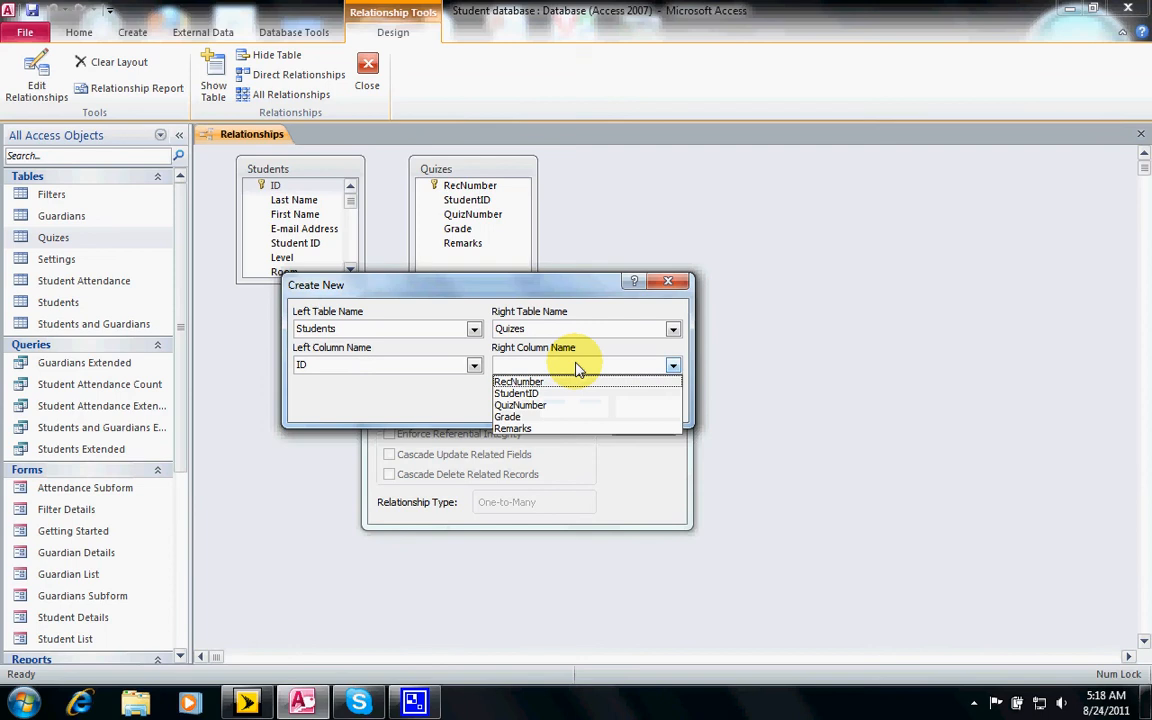
click(585, 394)
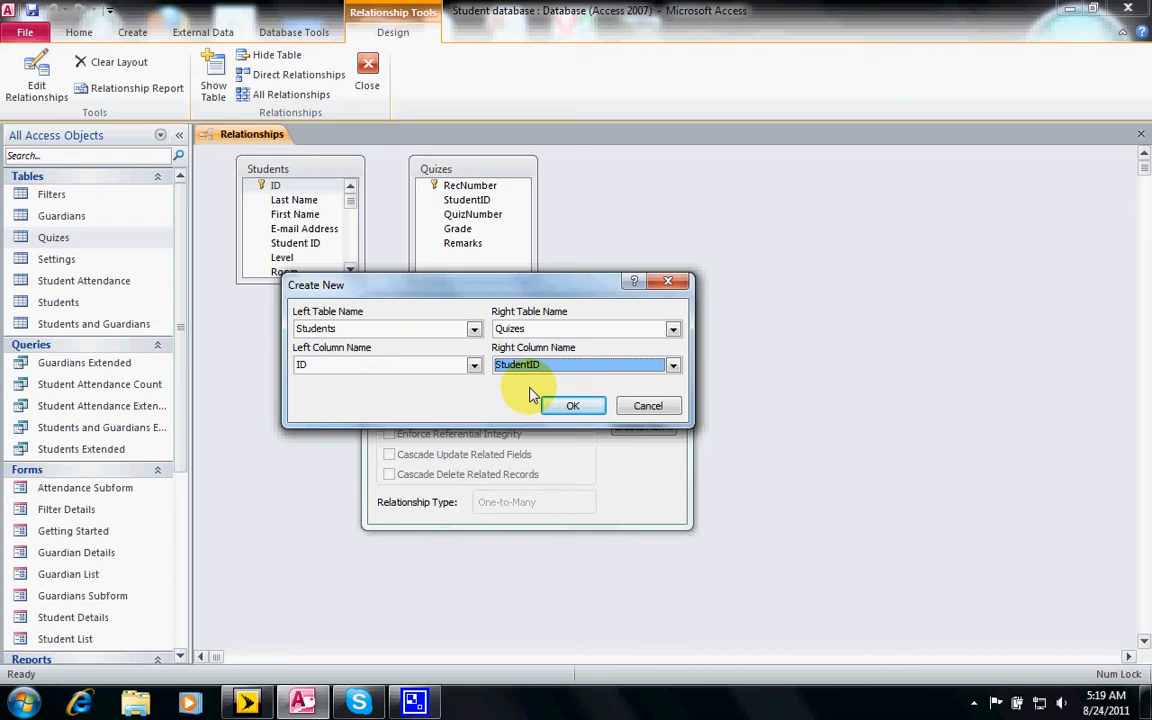
click(572, 406)
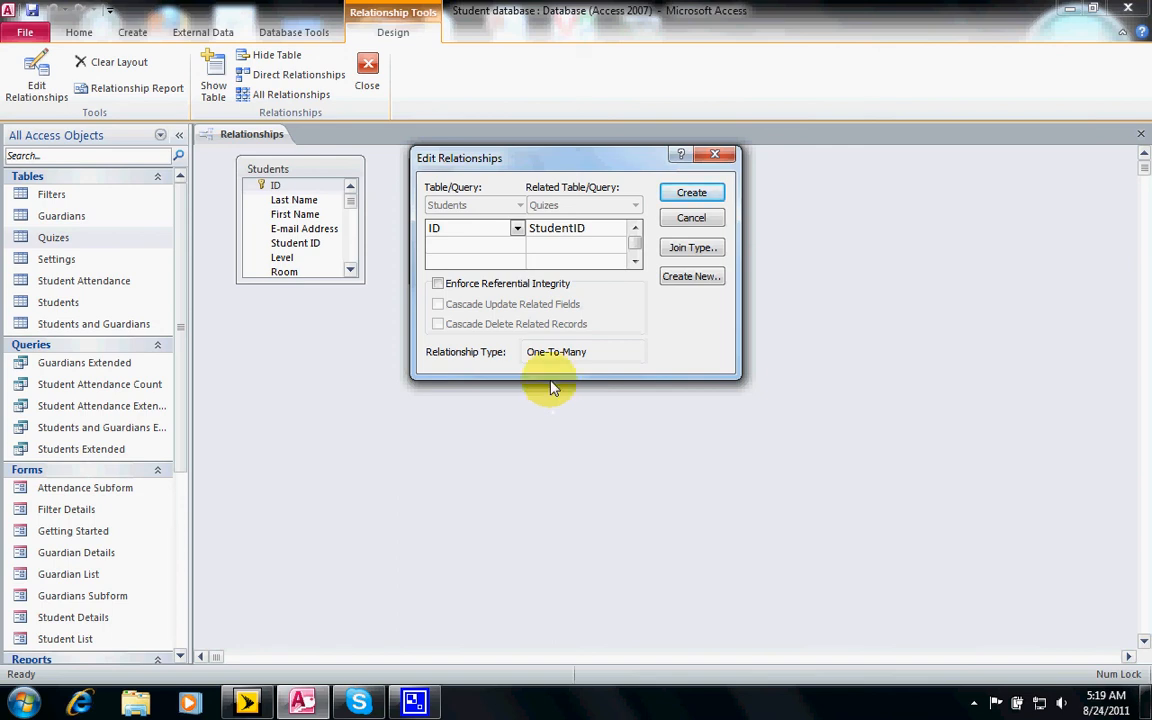
Step: Enforce referential integrity, create the Students–Quizes relationship, and close the relationships layout
click(529, 286)
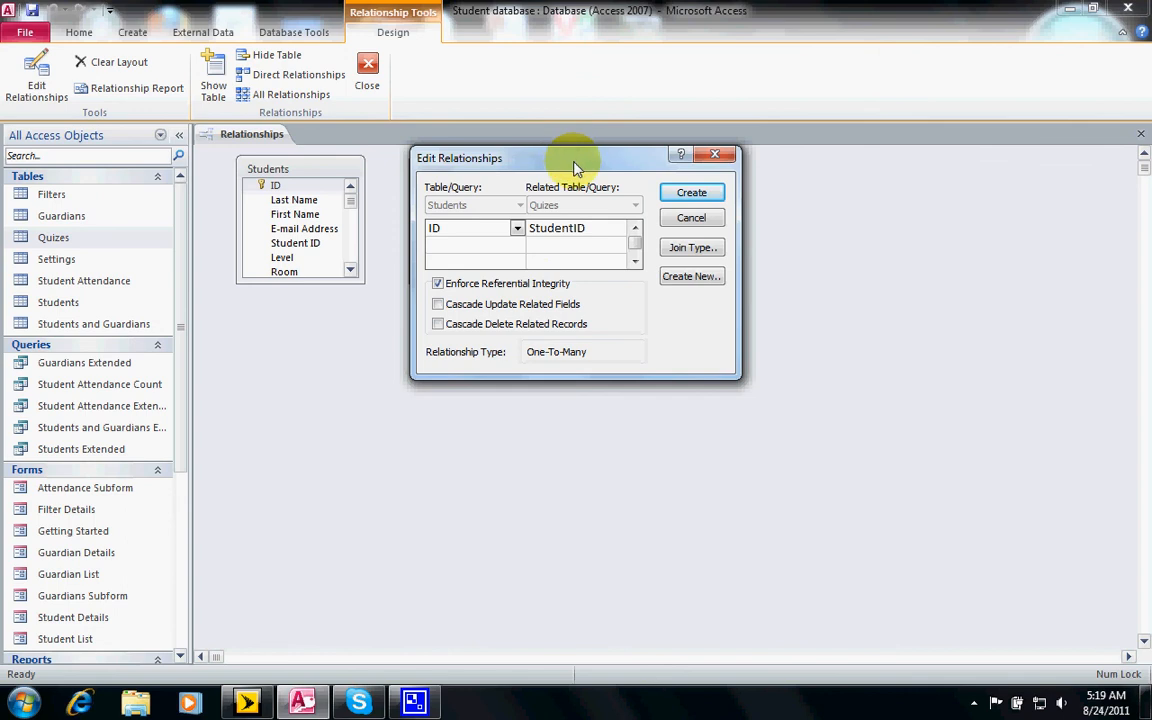
drag(574, 162, 516, 336)
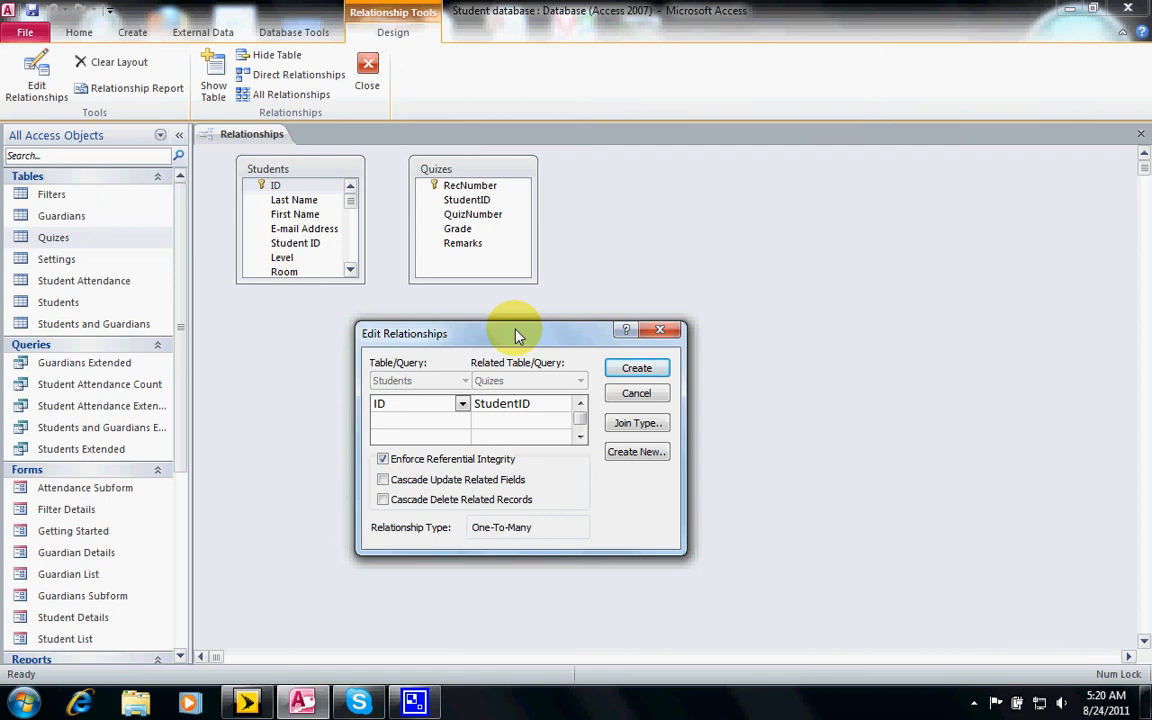
click(637, 372)
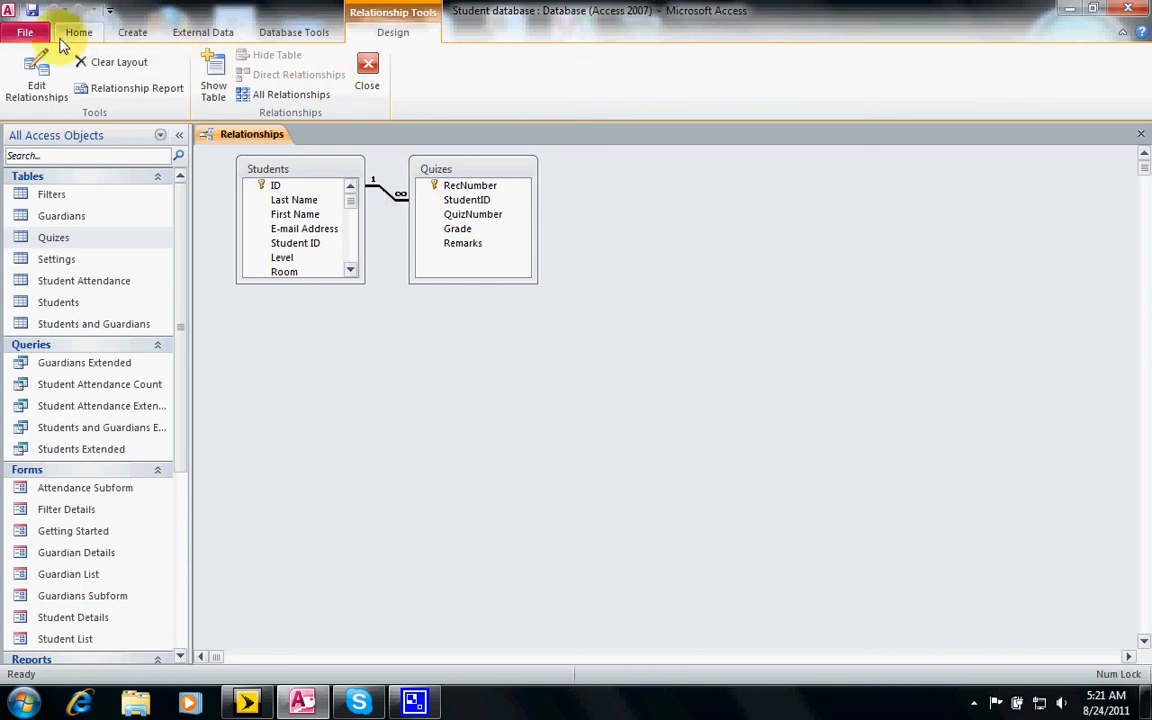
click(368, 72)
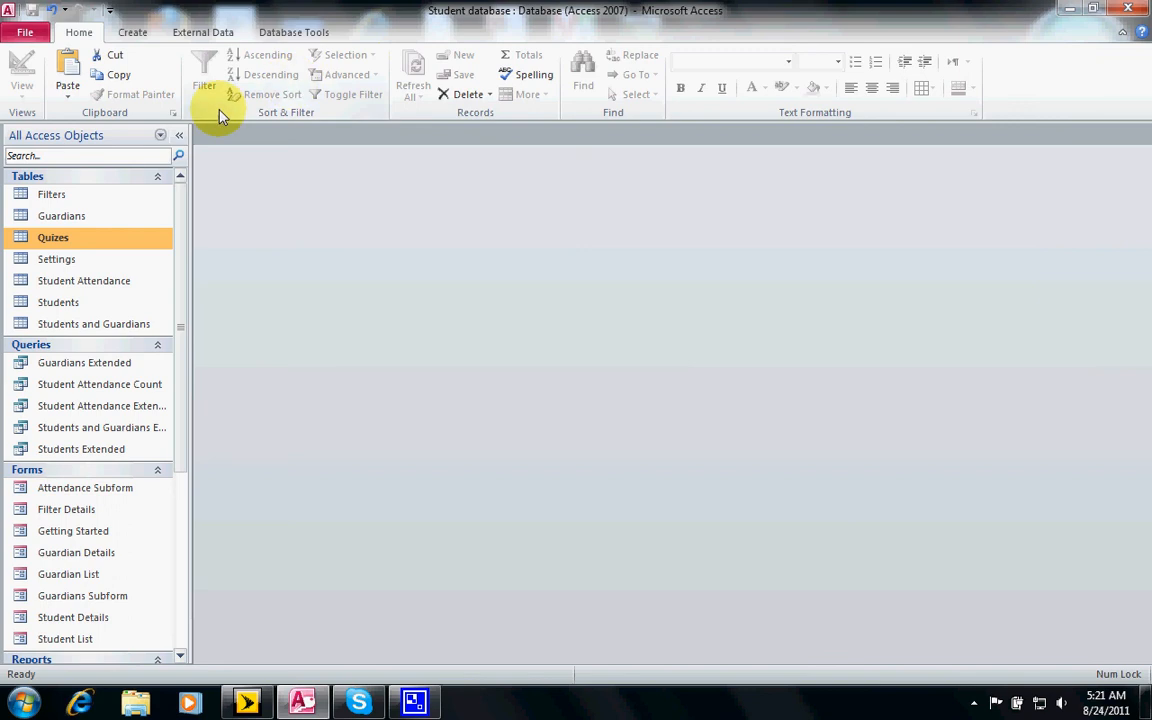
Step: Open the Quizes table and try to add a record with StudentID 88 to test referential integrity
double_click(137, 243)
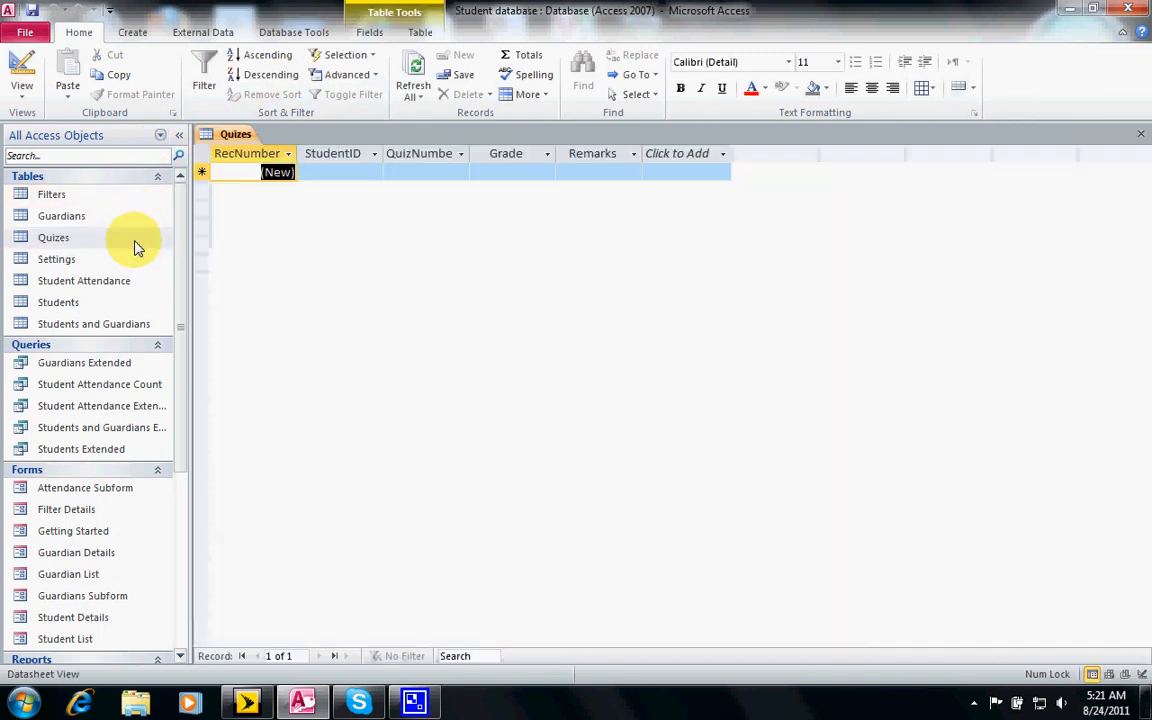
click(373, 171)
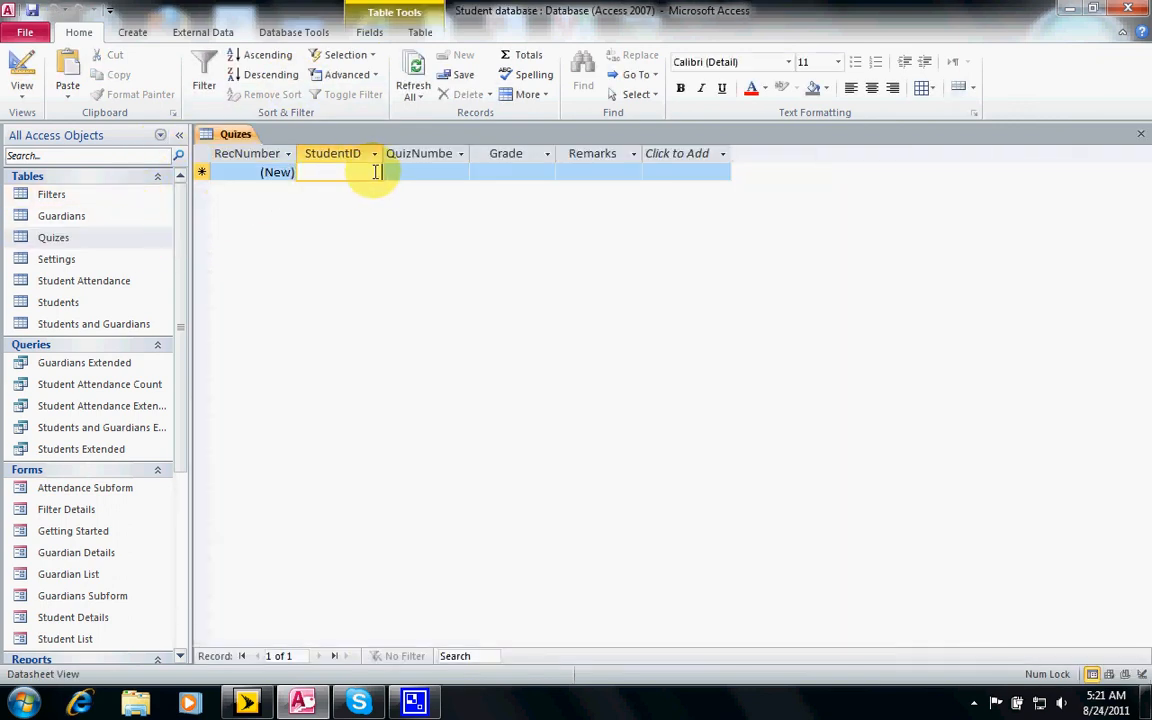
click(278, 172)
click(370, 172)
text(88)
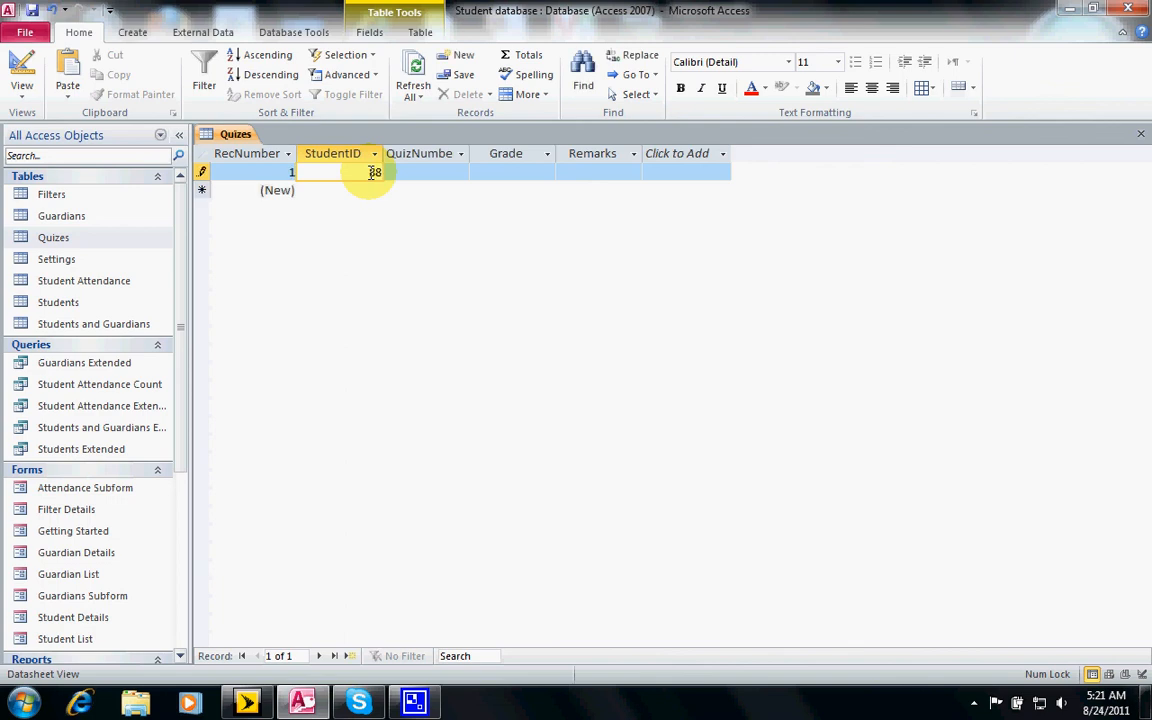
click(371, 190)
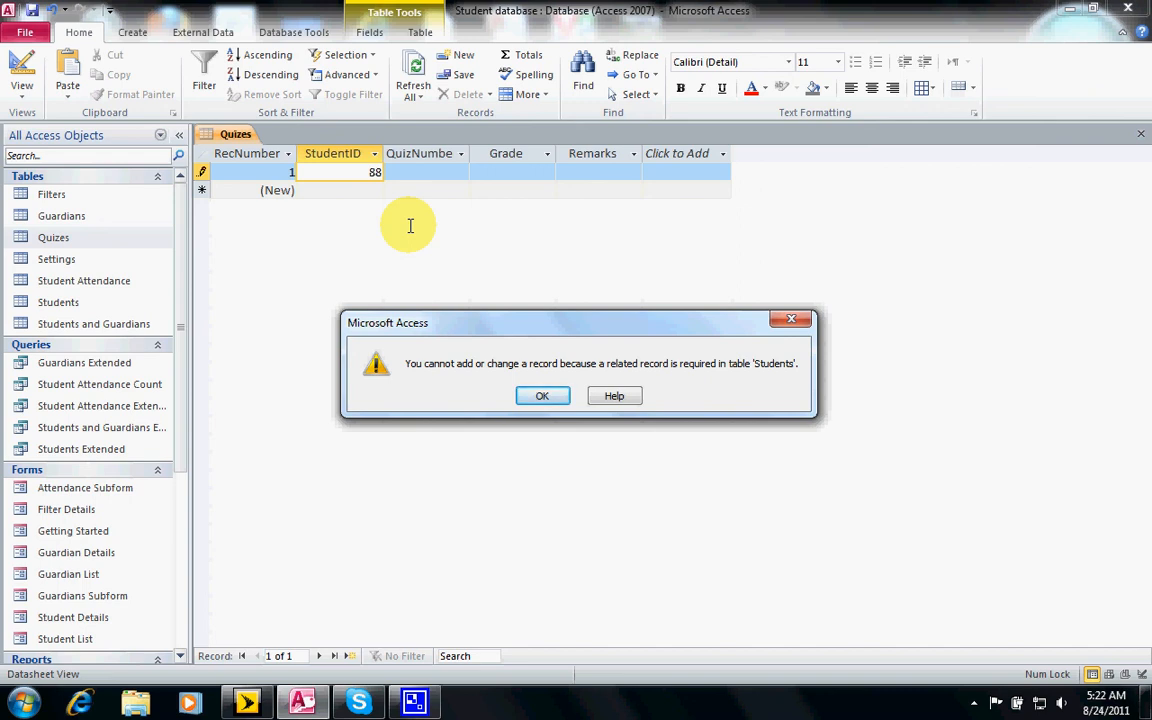
click(543, 397)
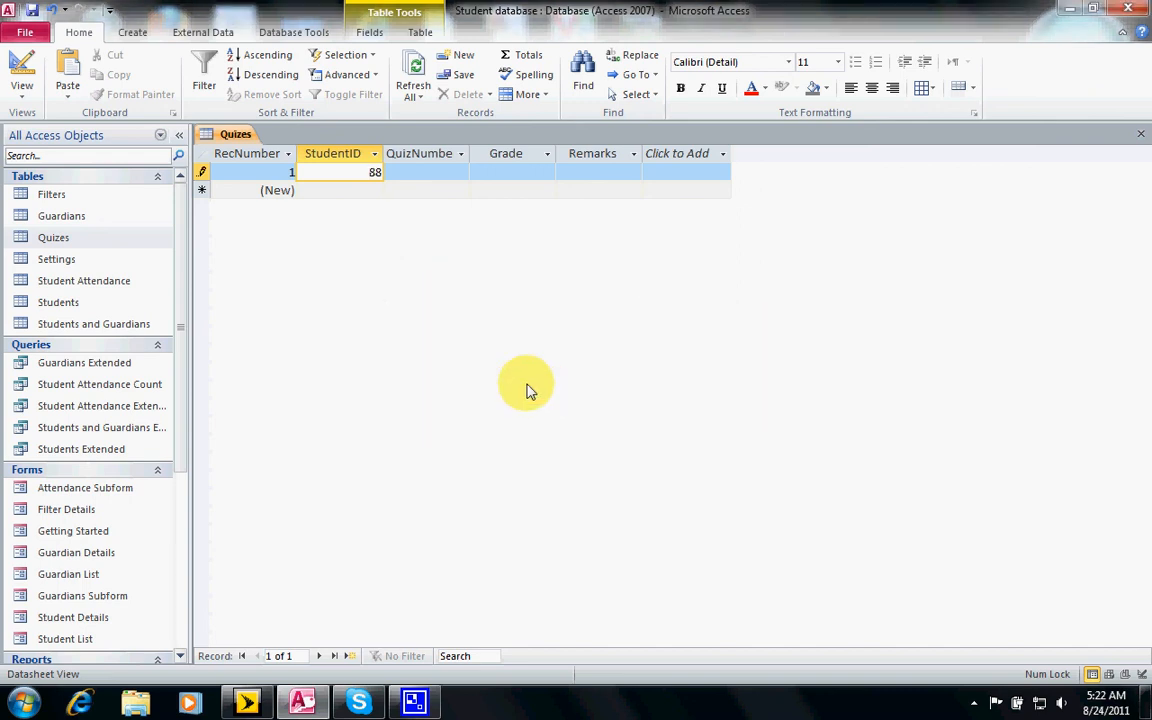
Step: Open the Students table to check which ID values exist, and close it again
click(84, 304)
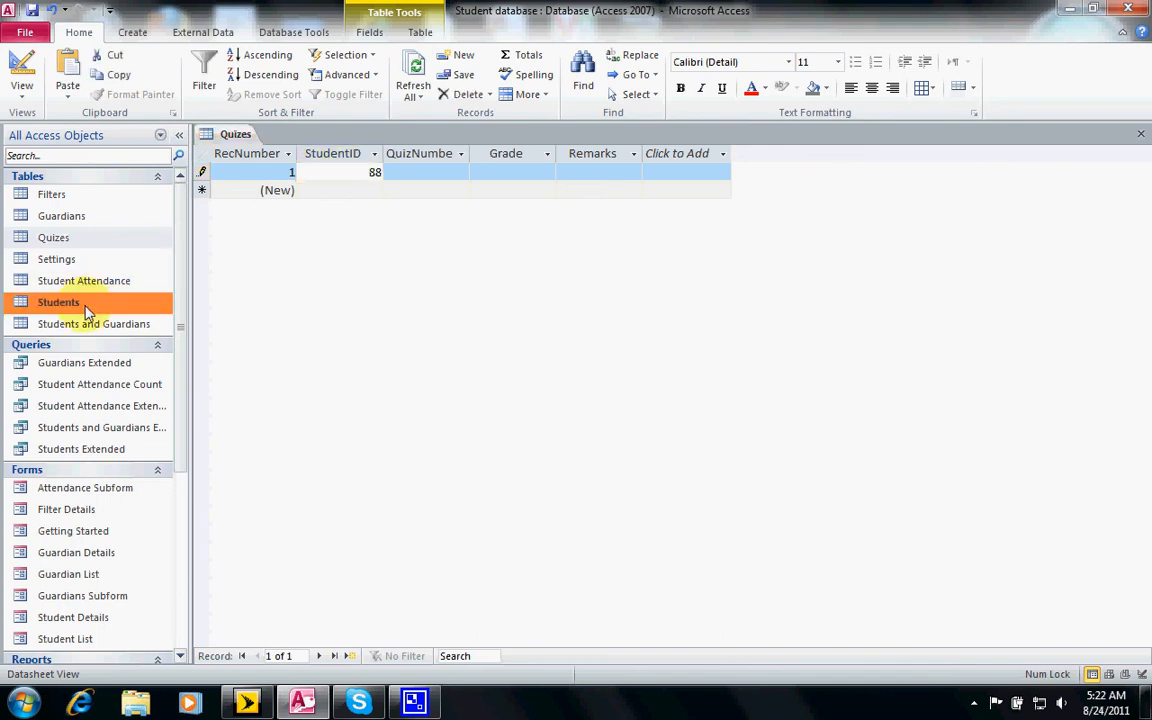
double_click(86, 306)
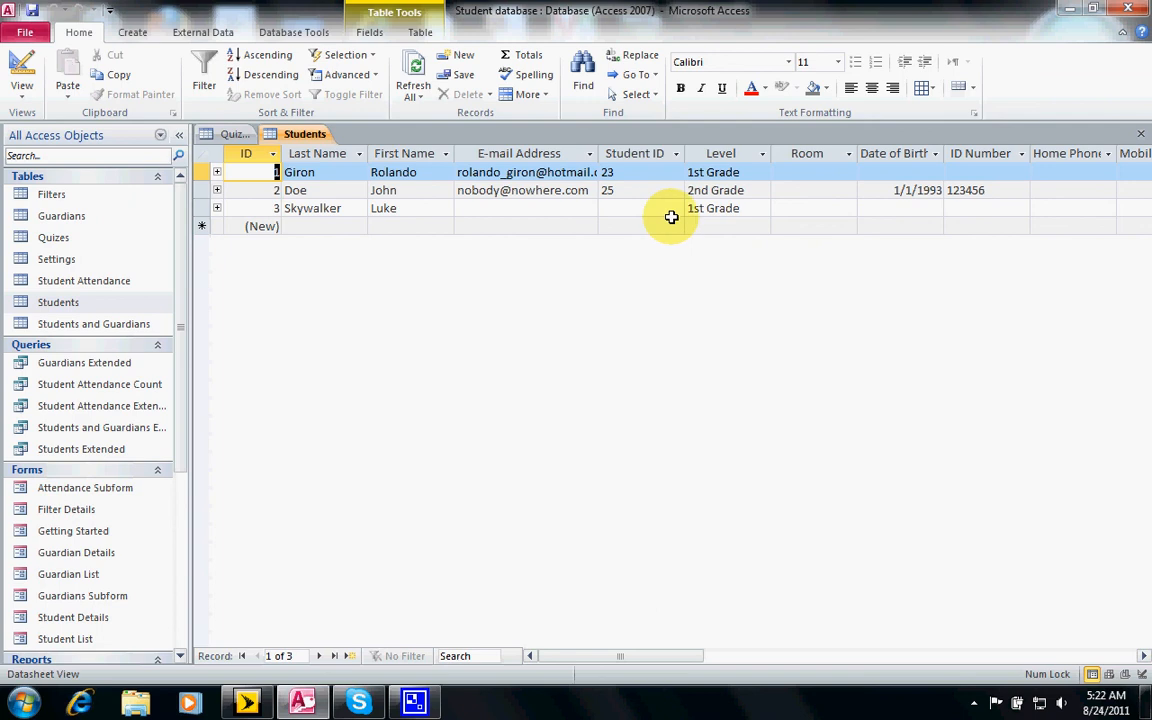
click(1140, 133)
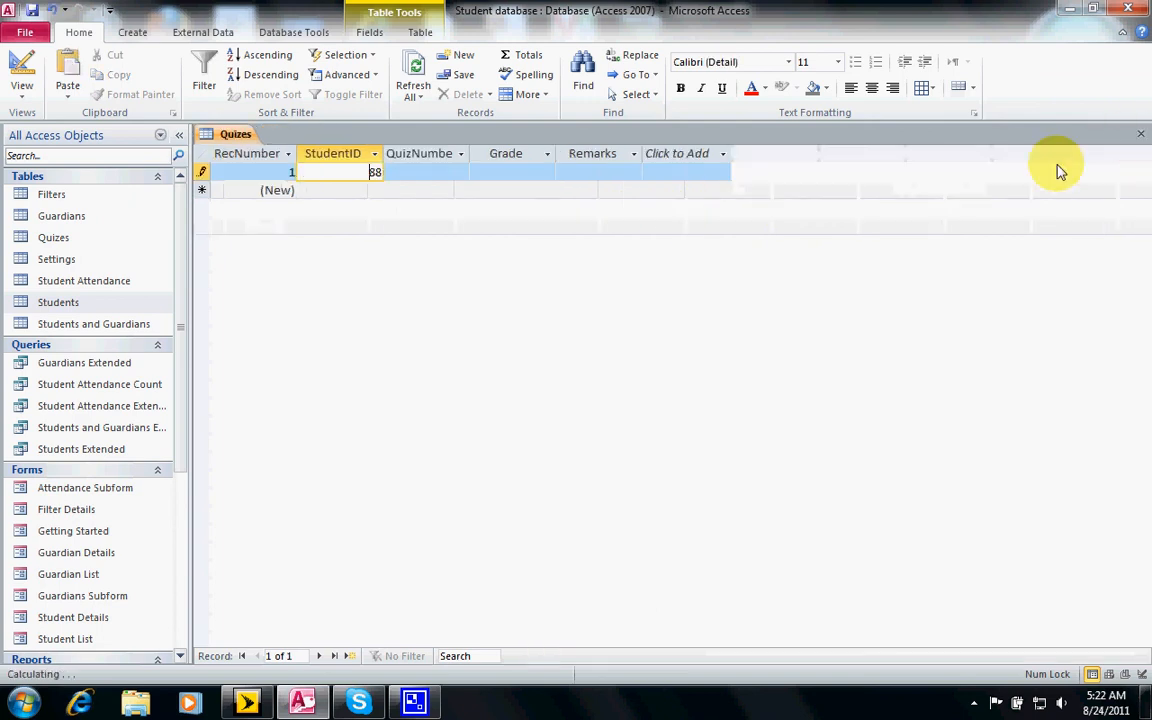
Step: Fill in the first Quizes record with StudentID 3, quiz number 1 and grade 100, and save it
double_click(373, 170)
text(3)
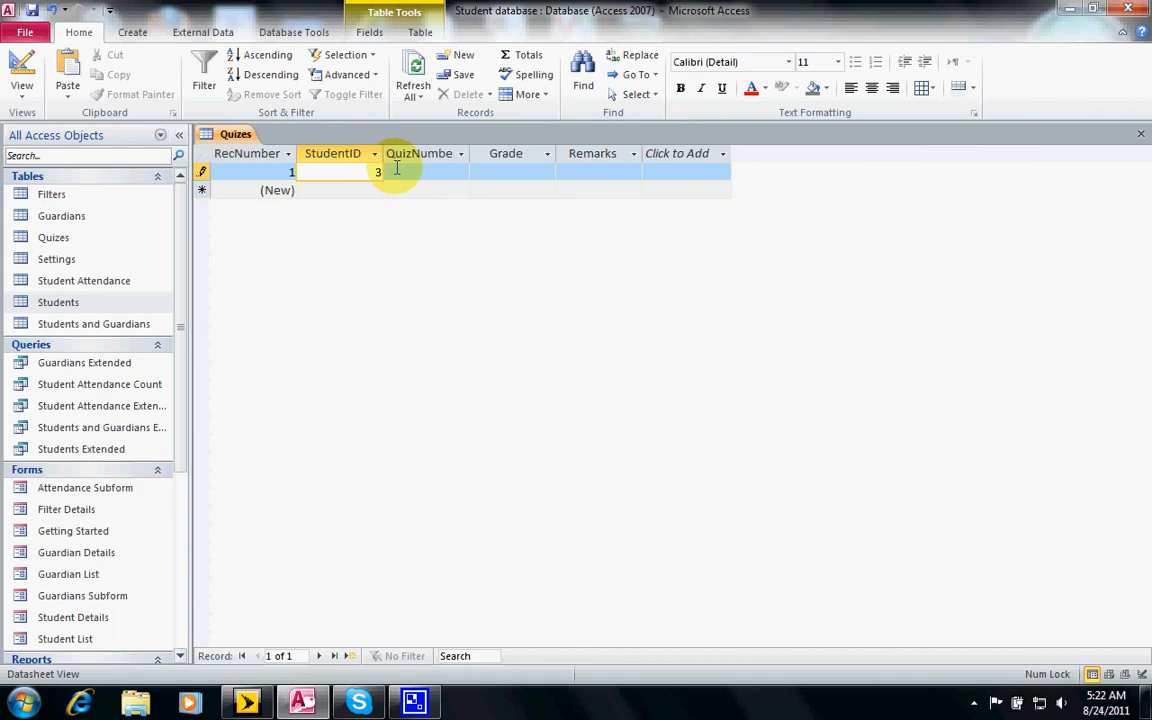
key(Tab)
text(1)
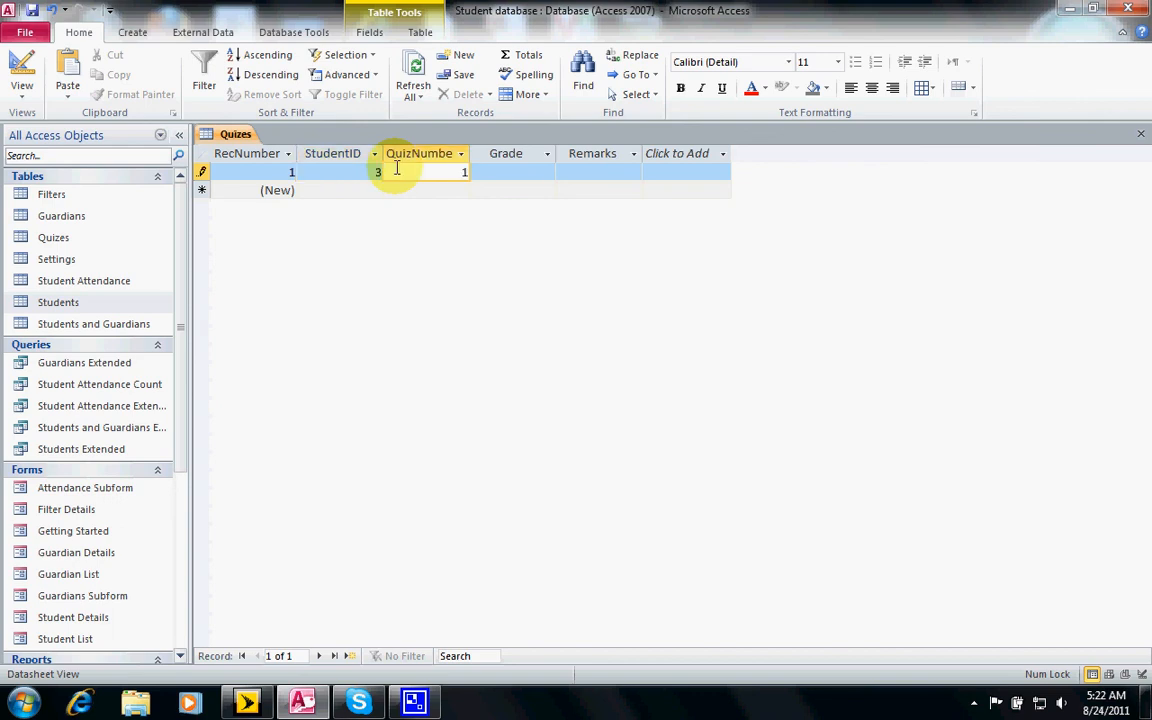
key(Tab)
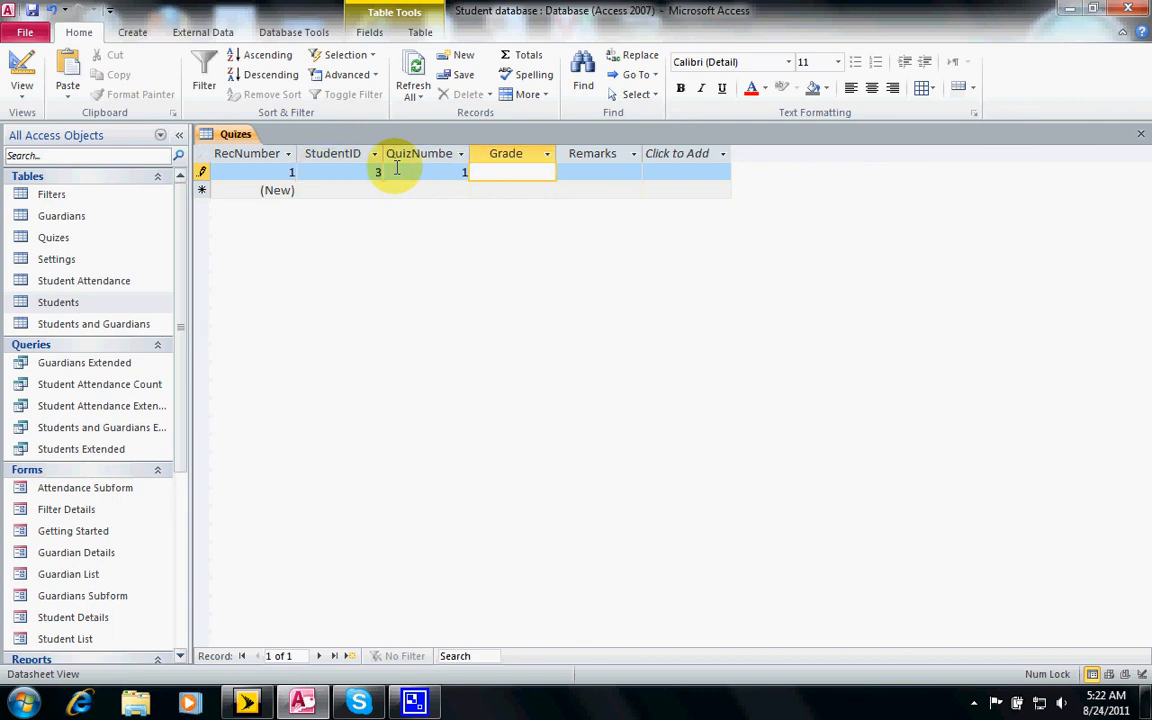
text(100)
click(443, 191)
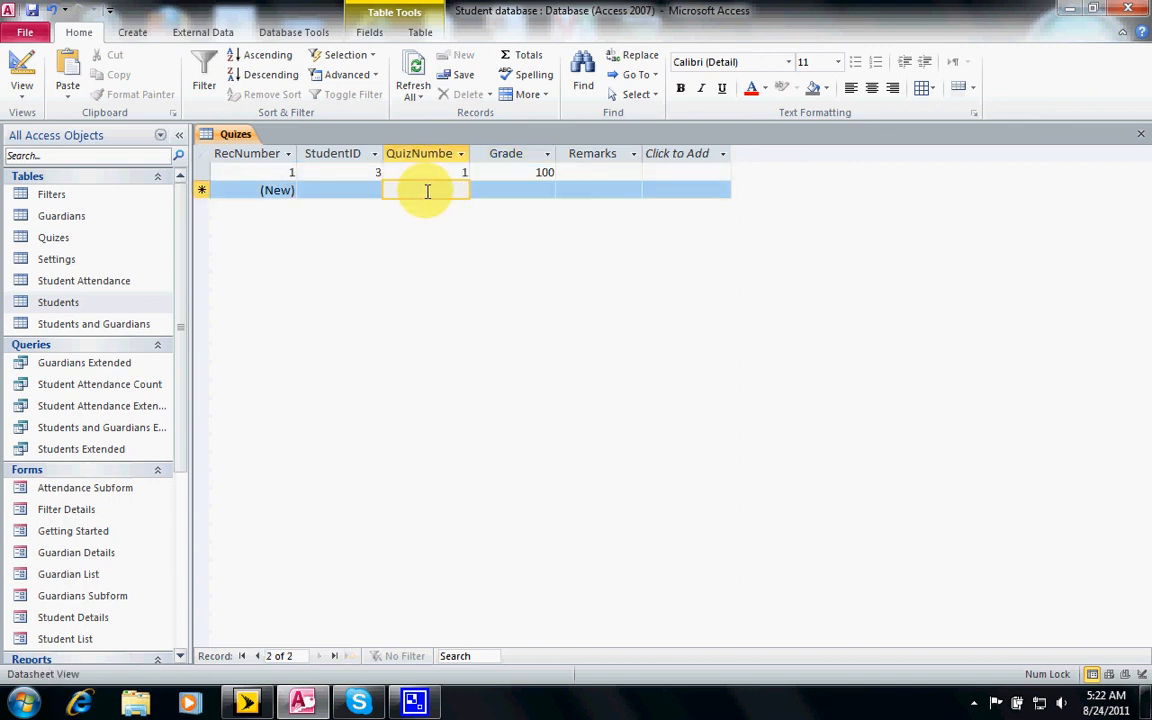
Step: Try to change the first Quizes record's StudentID to 53, and discard the edit
click(376, 172)
text(5)
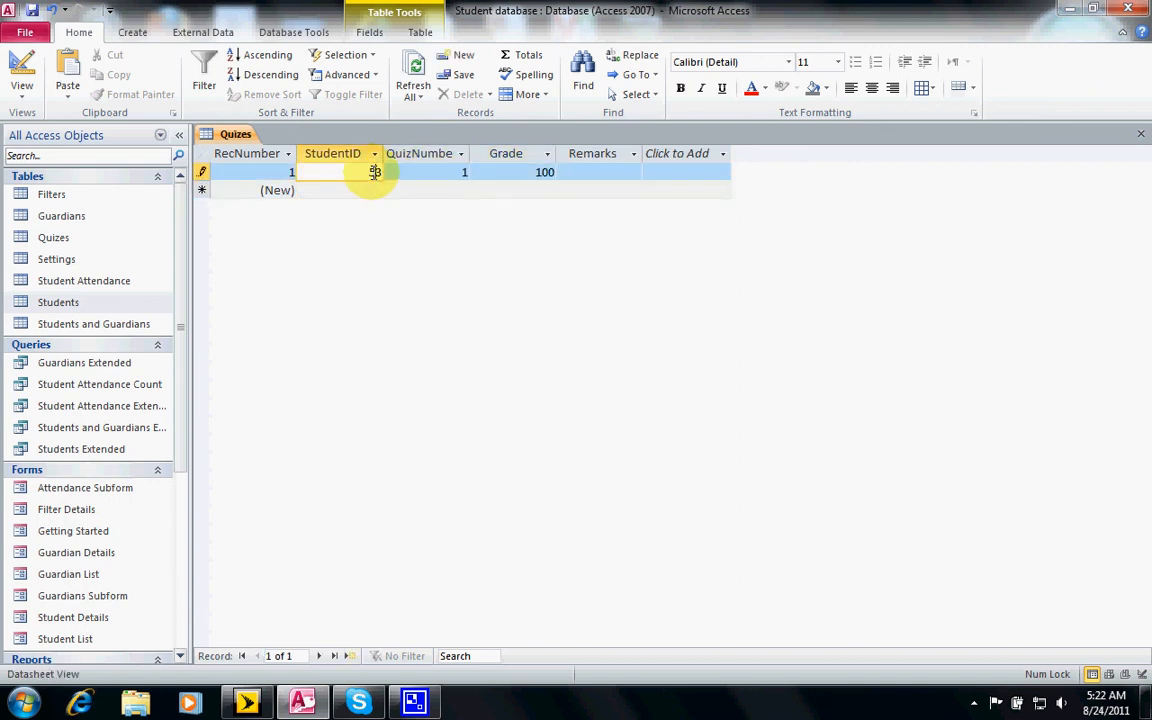
click(372, 182)
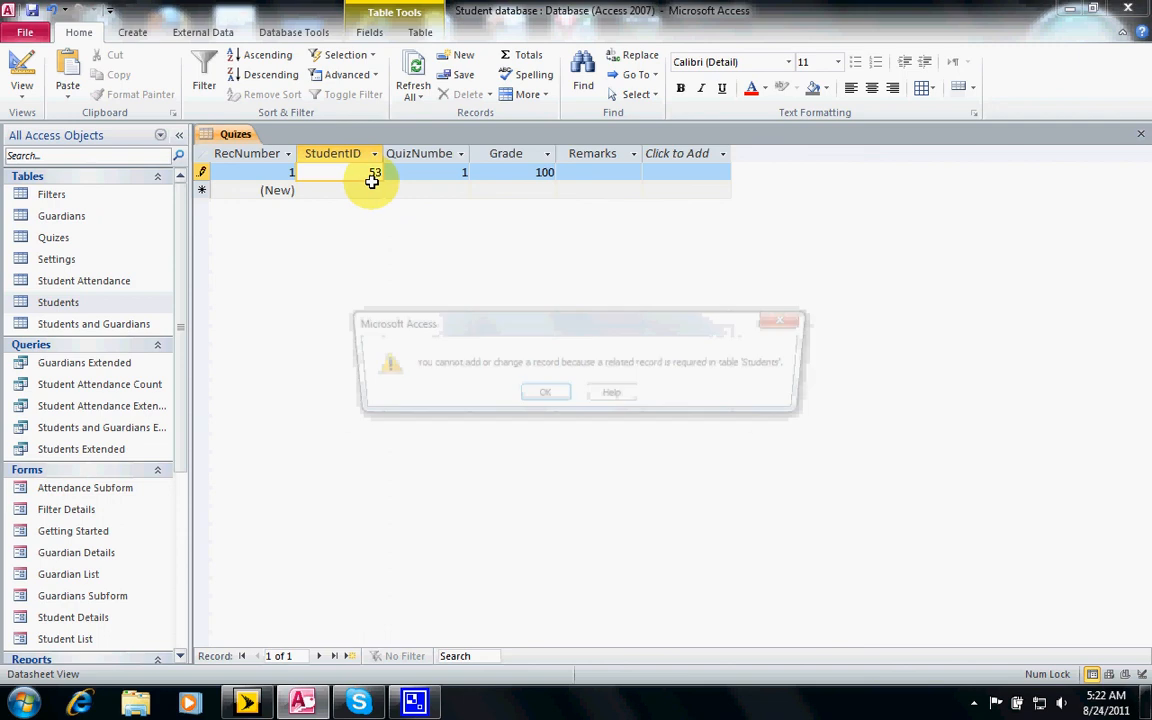
click(538, 398)
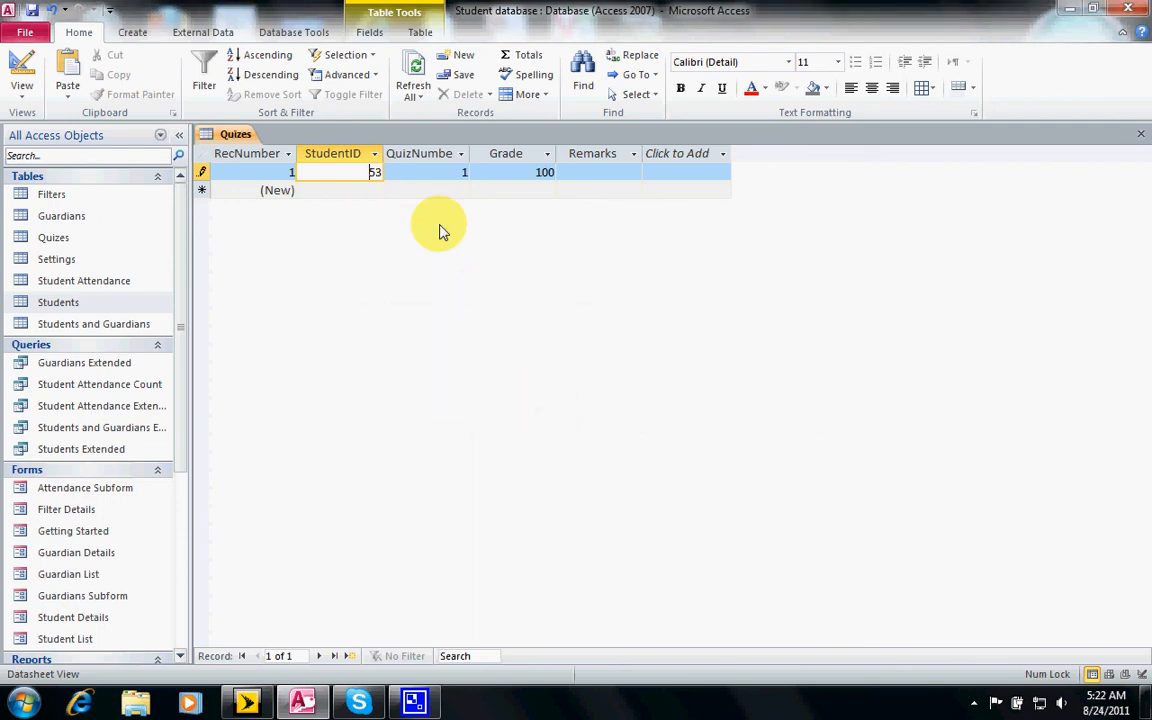
key(Escape)
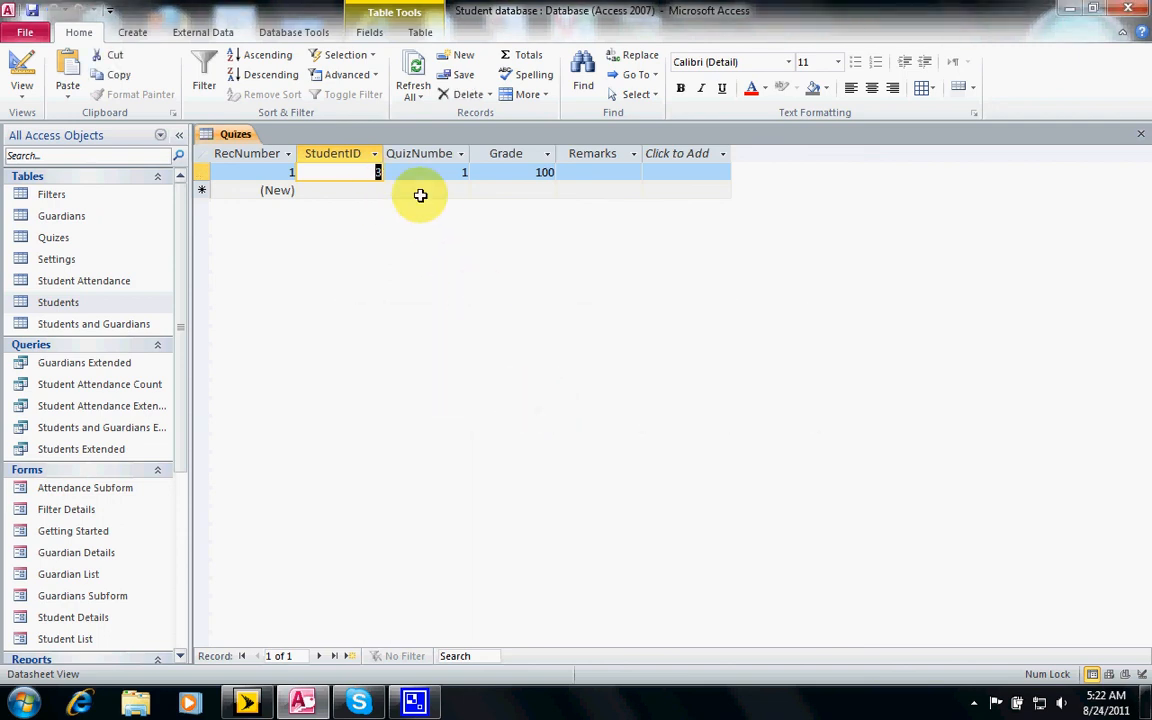